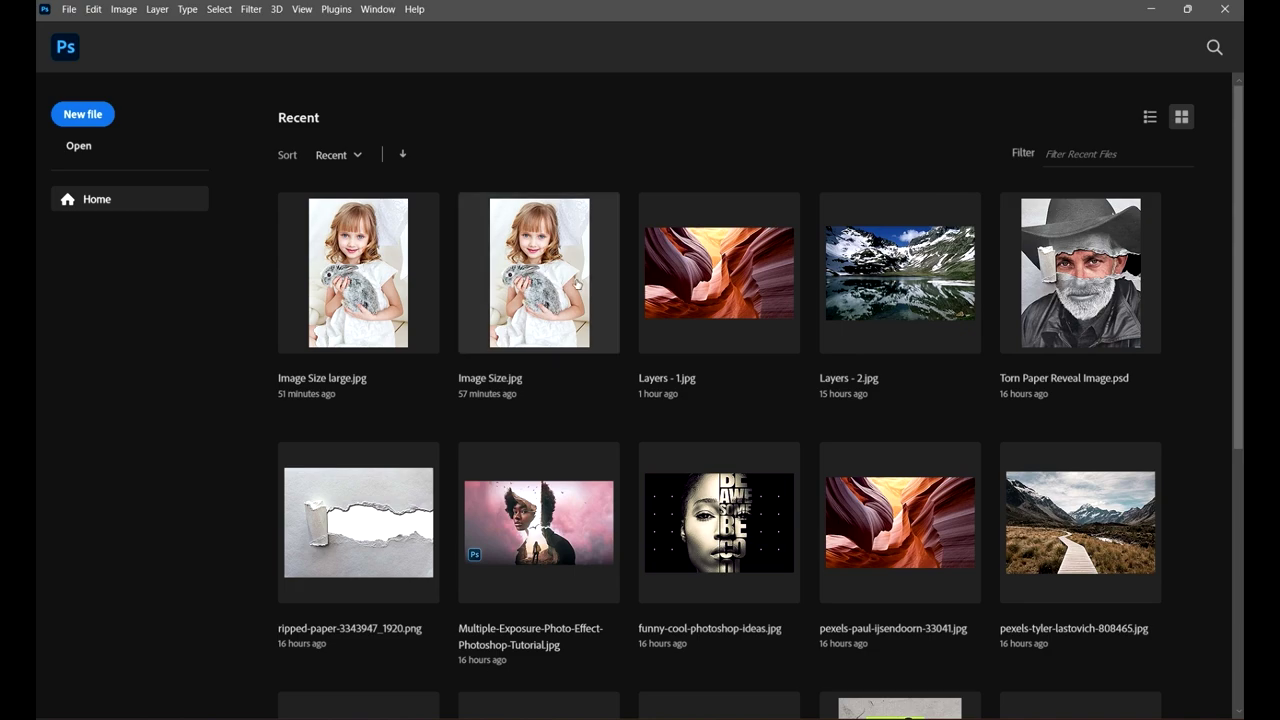
# Start a new file and load the 8 x 8 in, 300 ppi RGB preset.
pyautogui.click(82, 113)
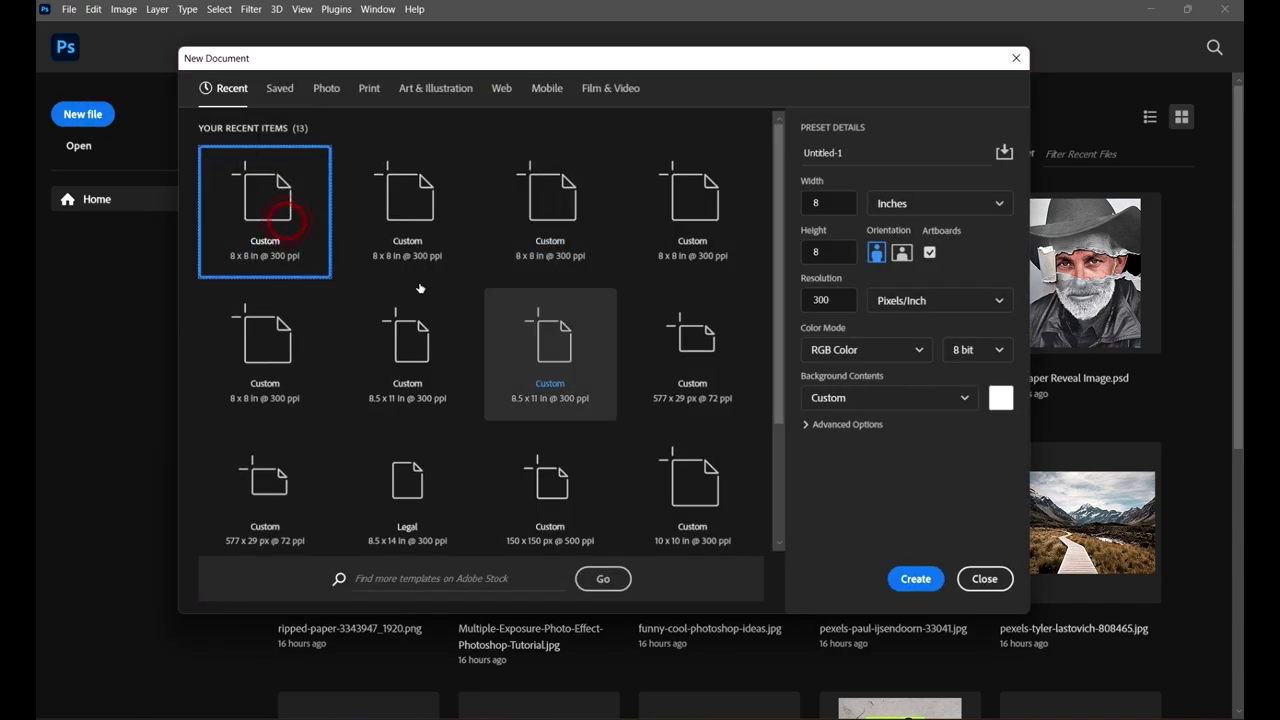
# Turn off artboards and create the blank white 8 x 8 in, 300 ppi document.
pyautogui.click(930, 254)
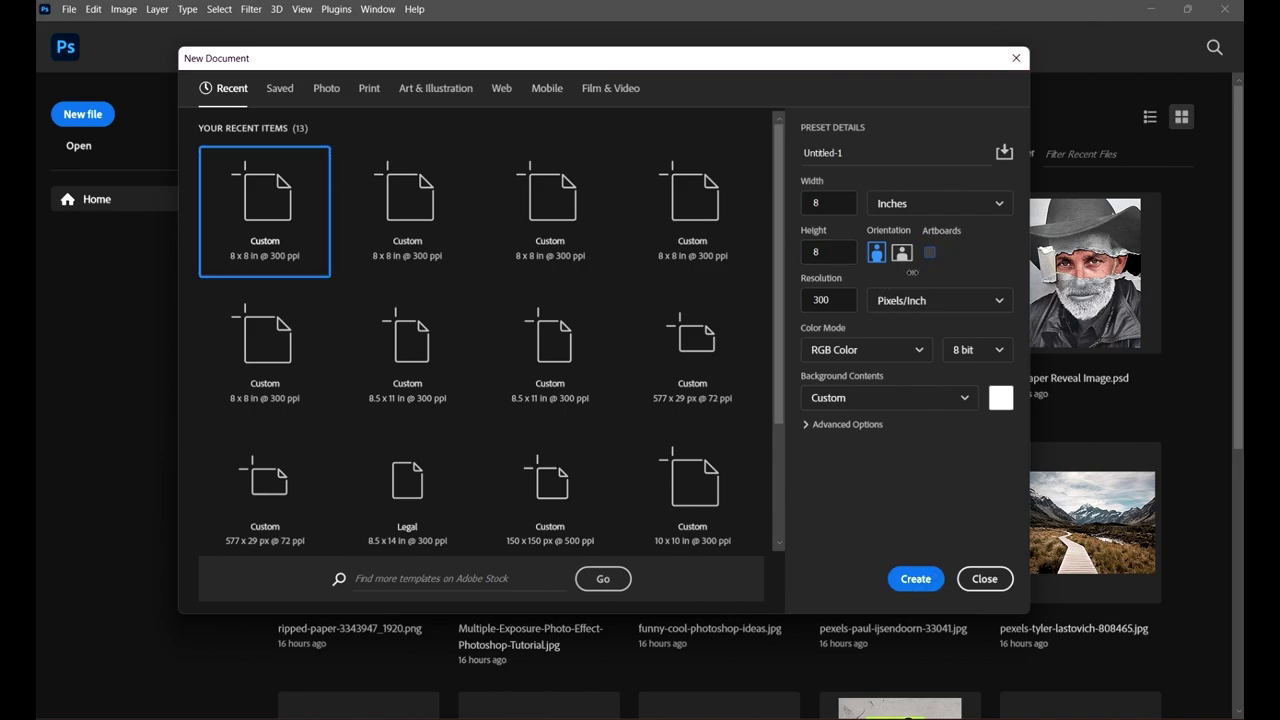
pyautogui.click(916, 584)
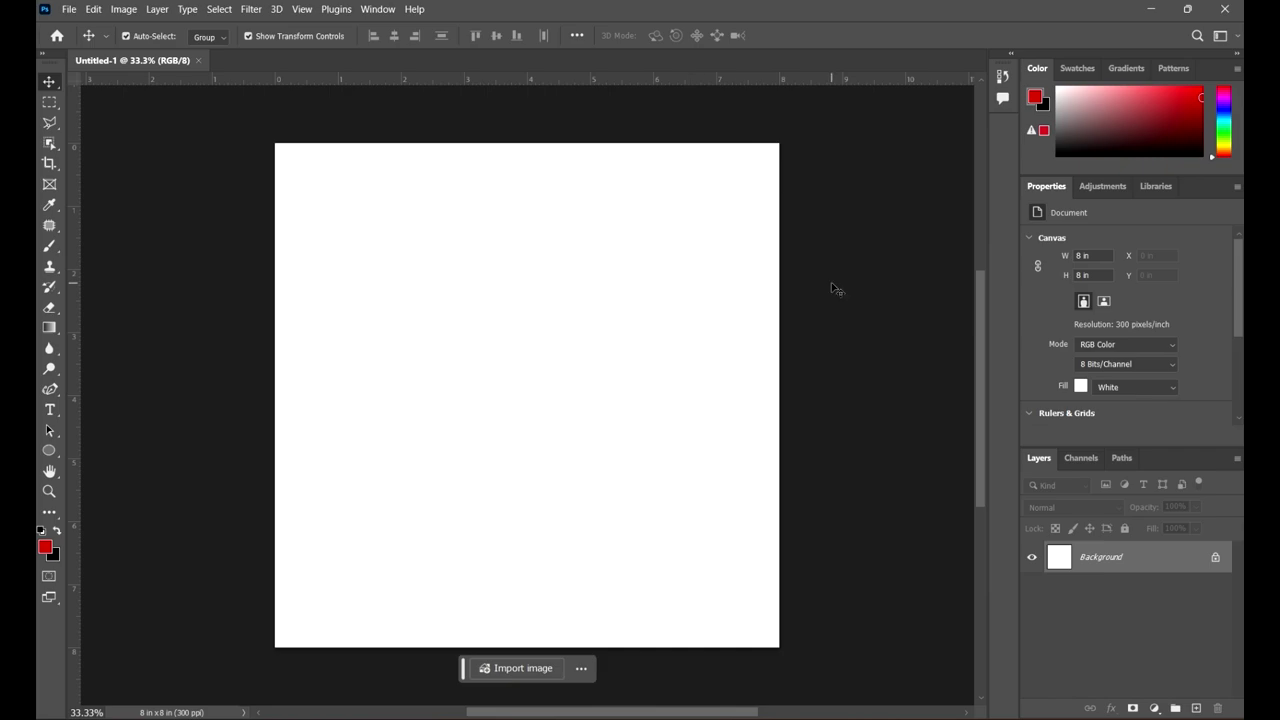
# Switch to the 3D workspace via Window > Workspace.
pyautogui.click(378, 10)
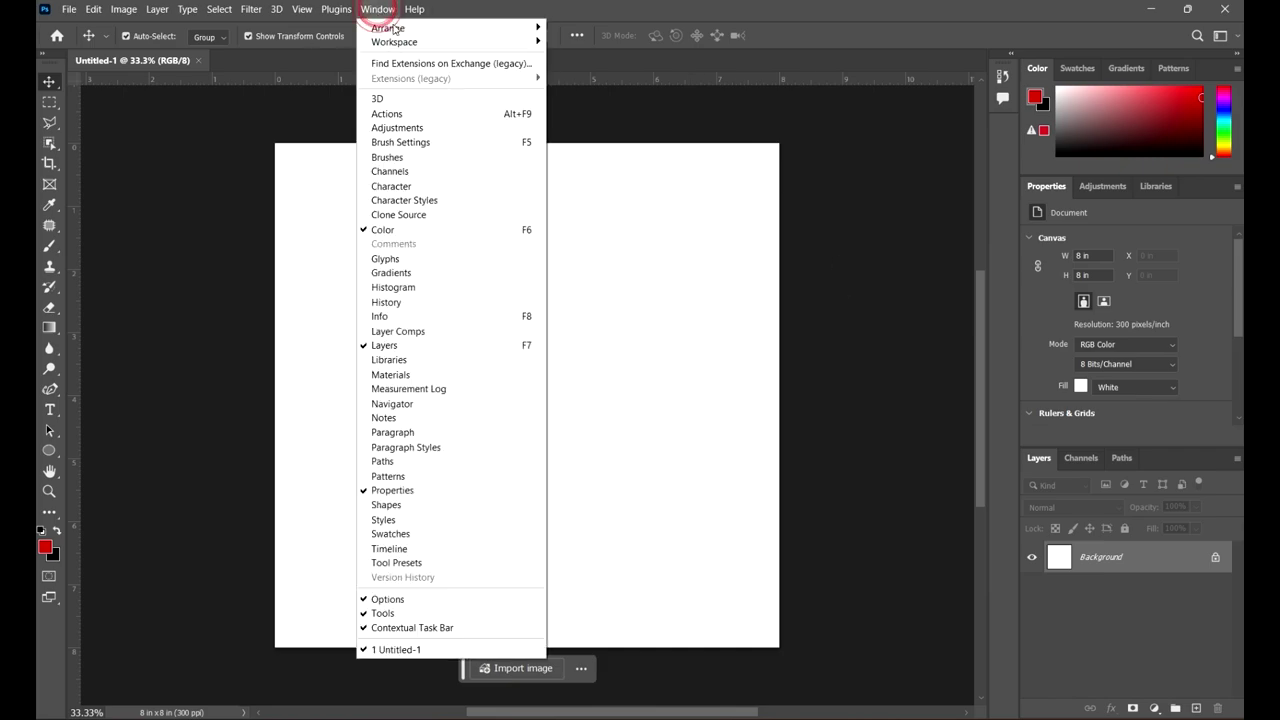
pyautogui.moveTo(408, 46)
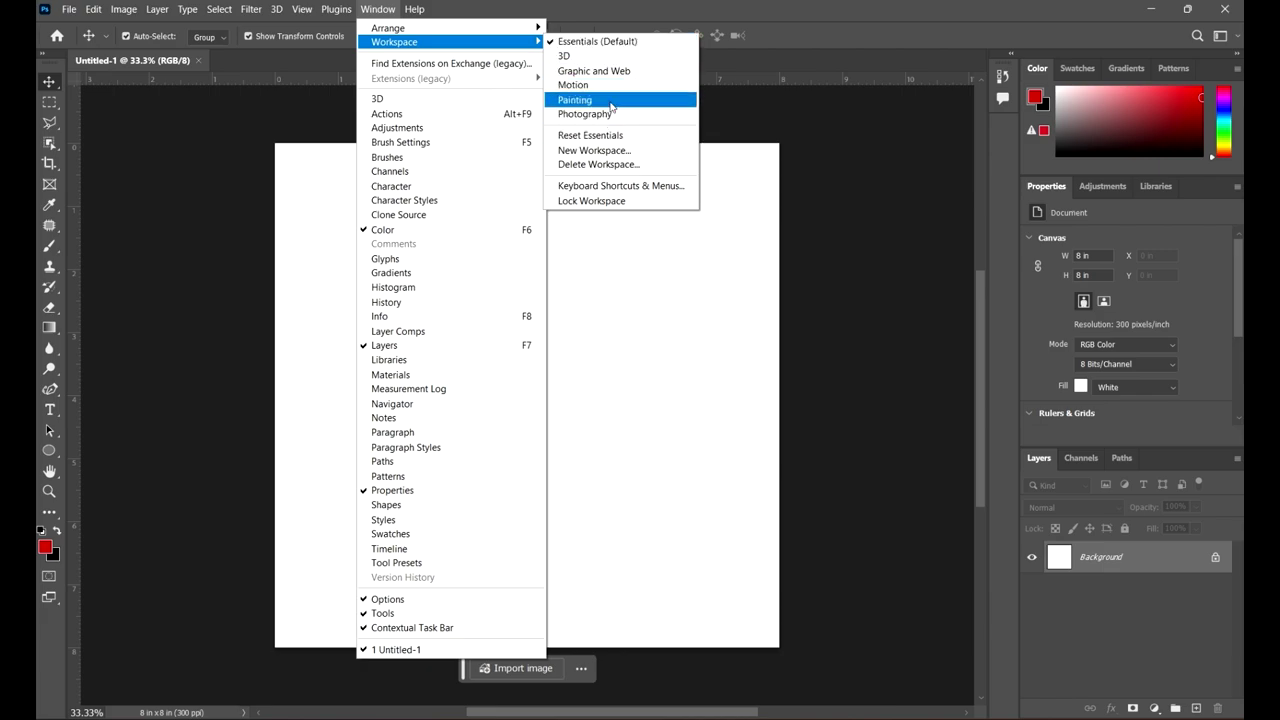
pyautogui.click(604, 57)
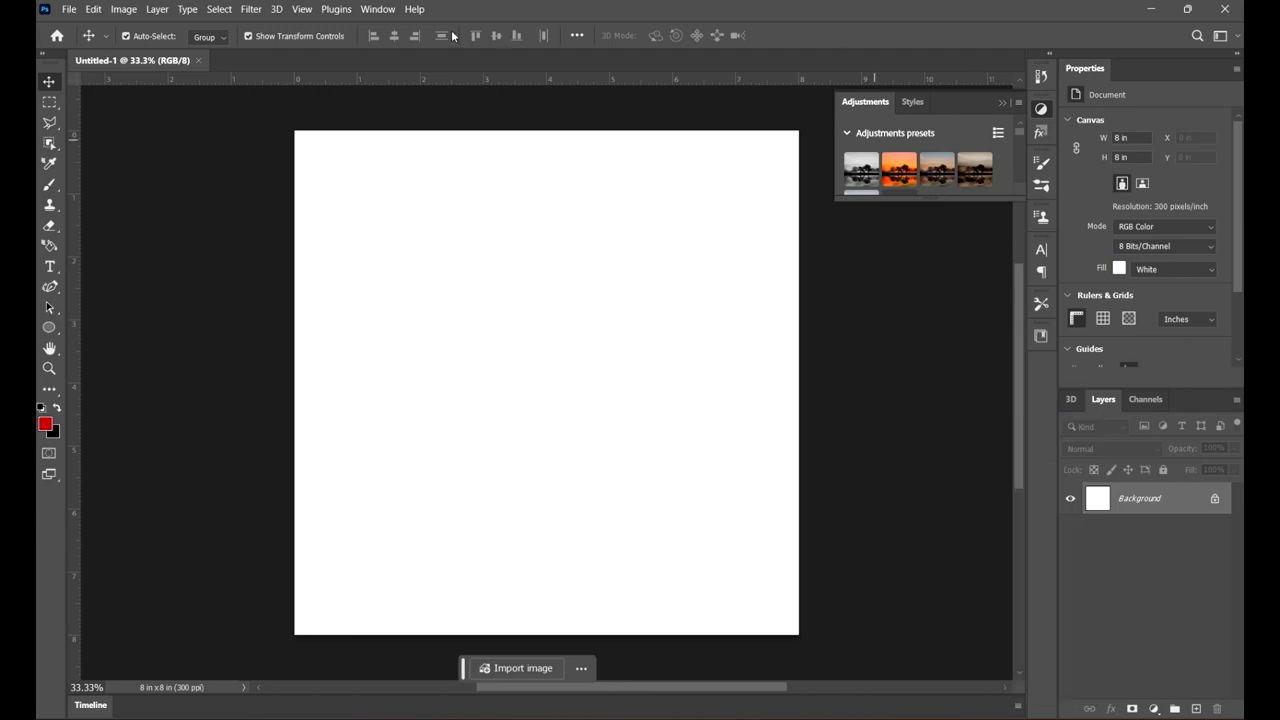
pyautogui.click(378, 9)
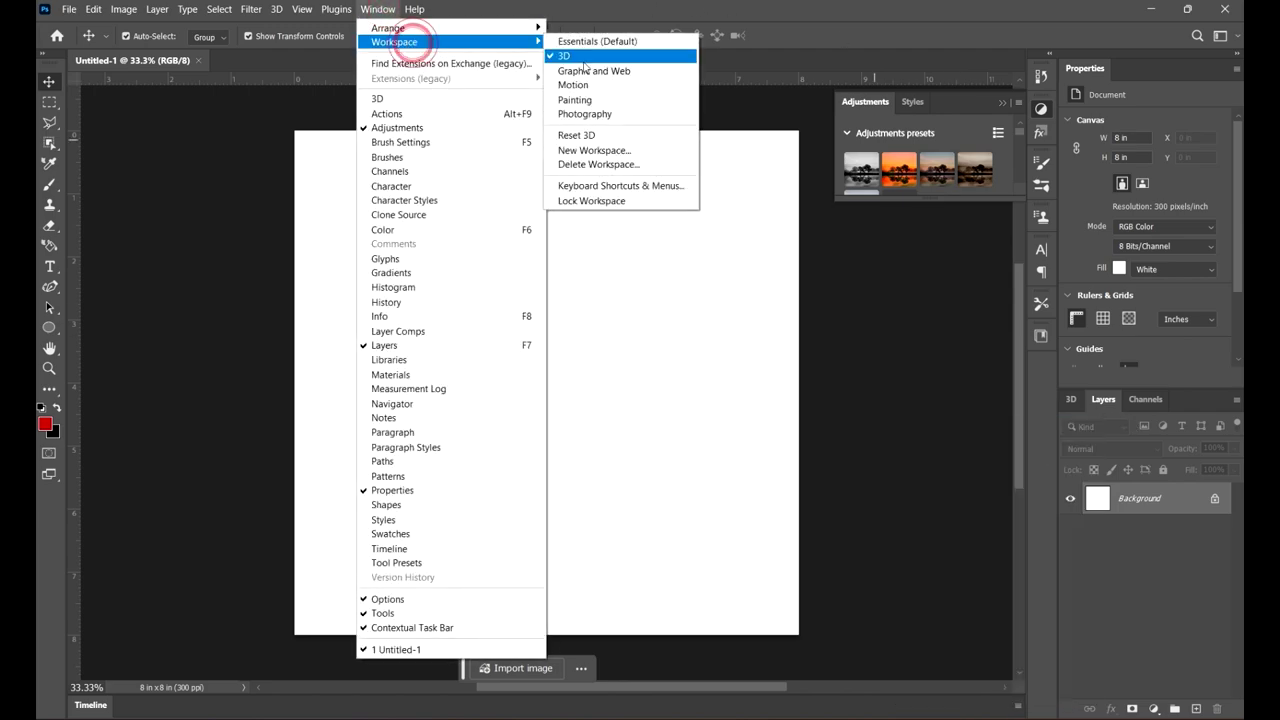
pyautogui.click(582, 56)
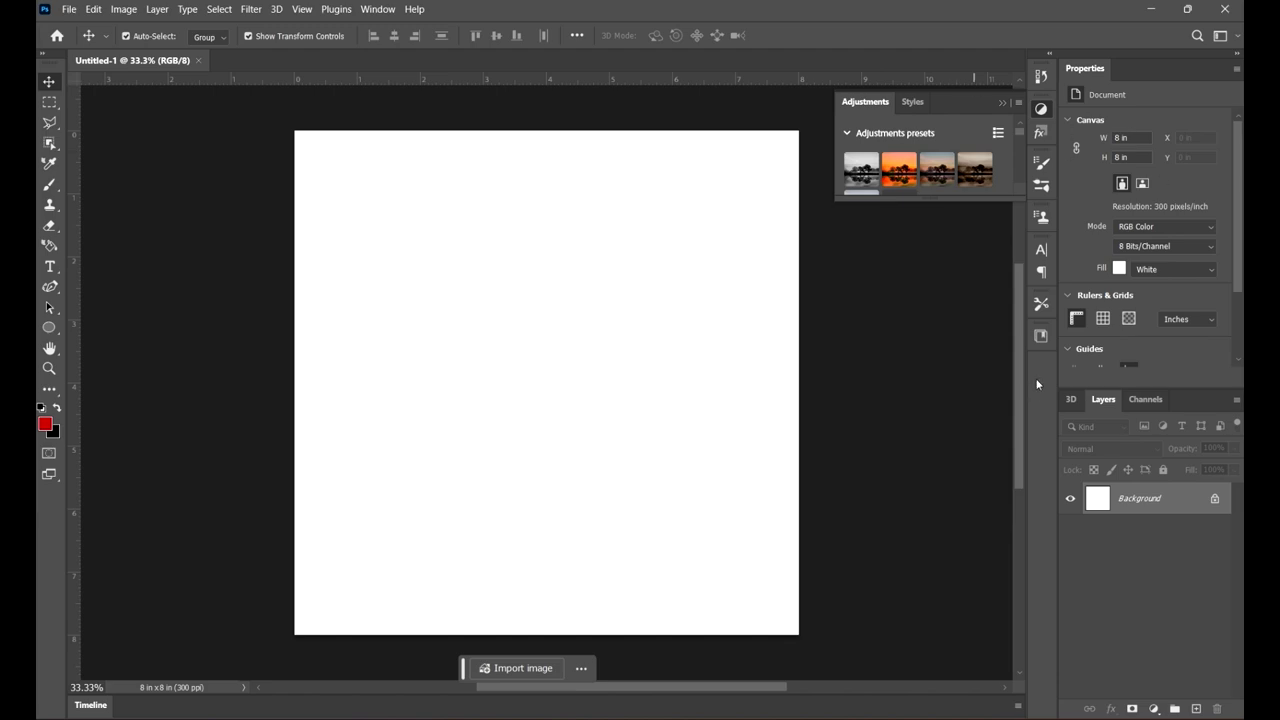
# Switch to the Graphic and Web workspace and bring the canvas Properties panel forward.
pyautogui.click(378, 9)
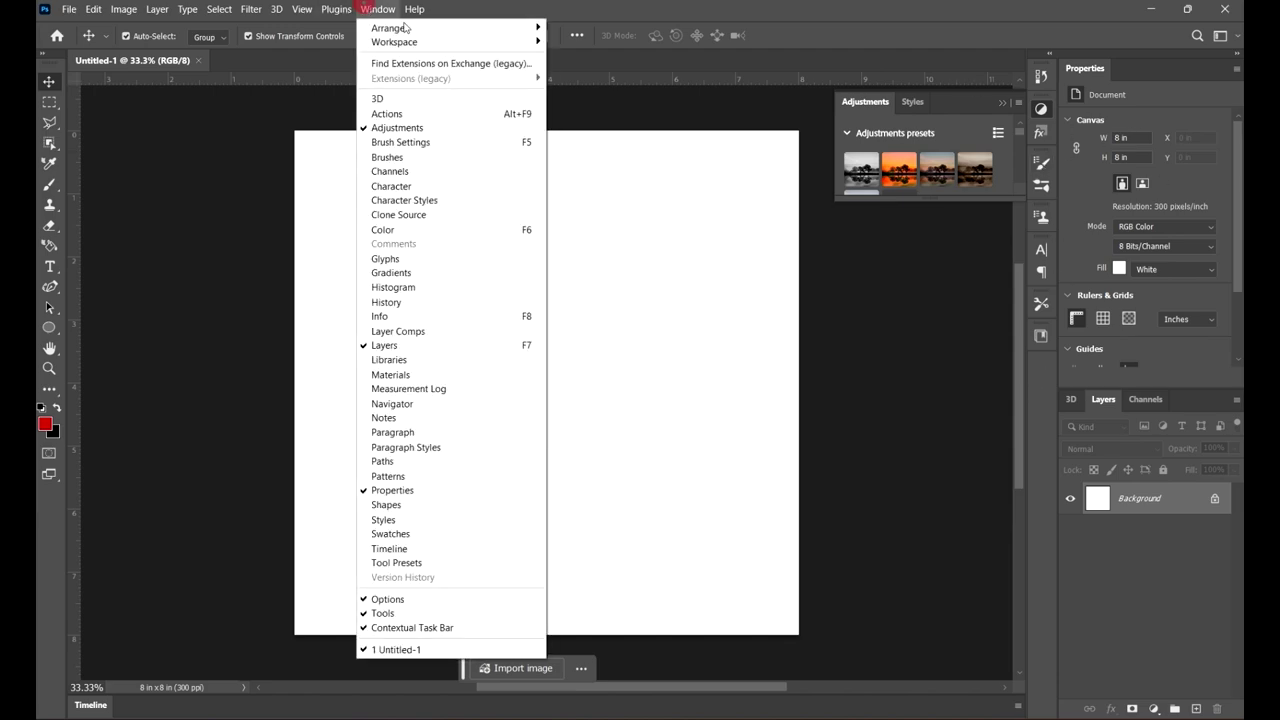
pyautogui.moveTo(405, 42)
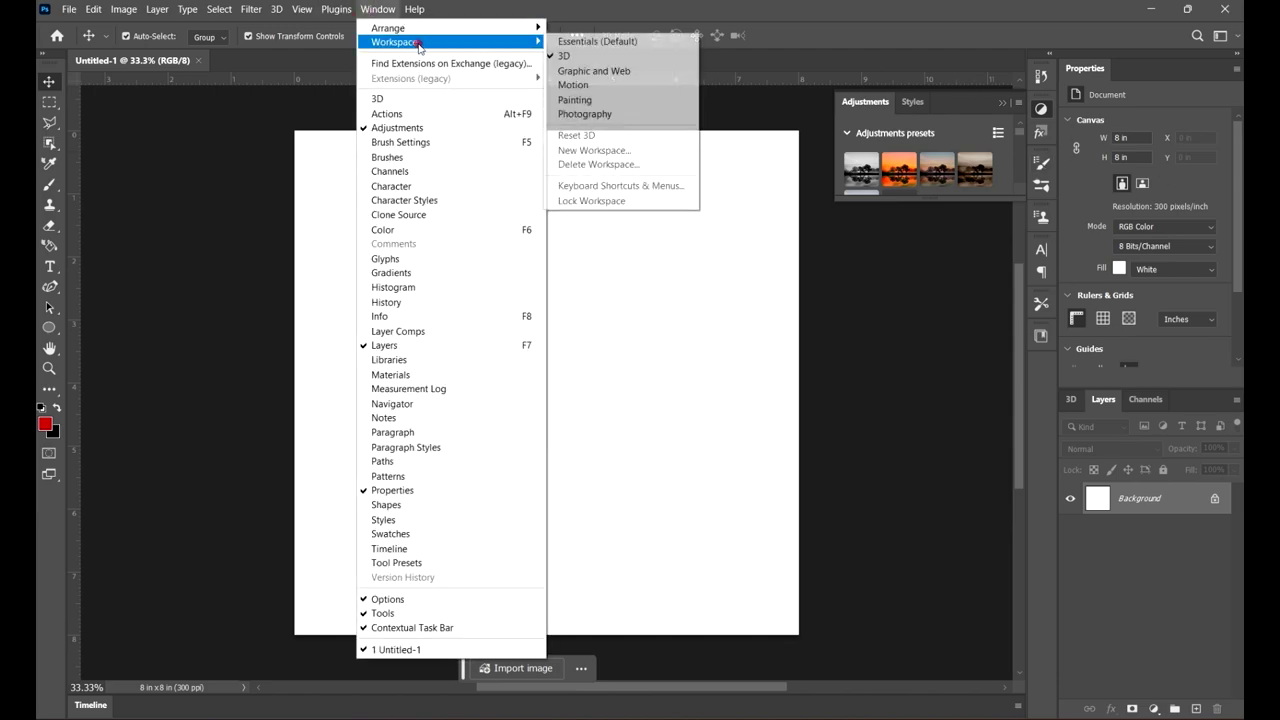
pyautogui.click(603, 72)
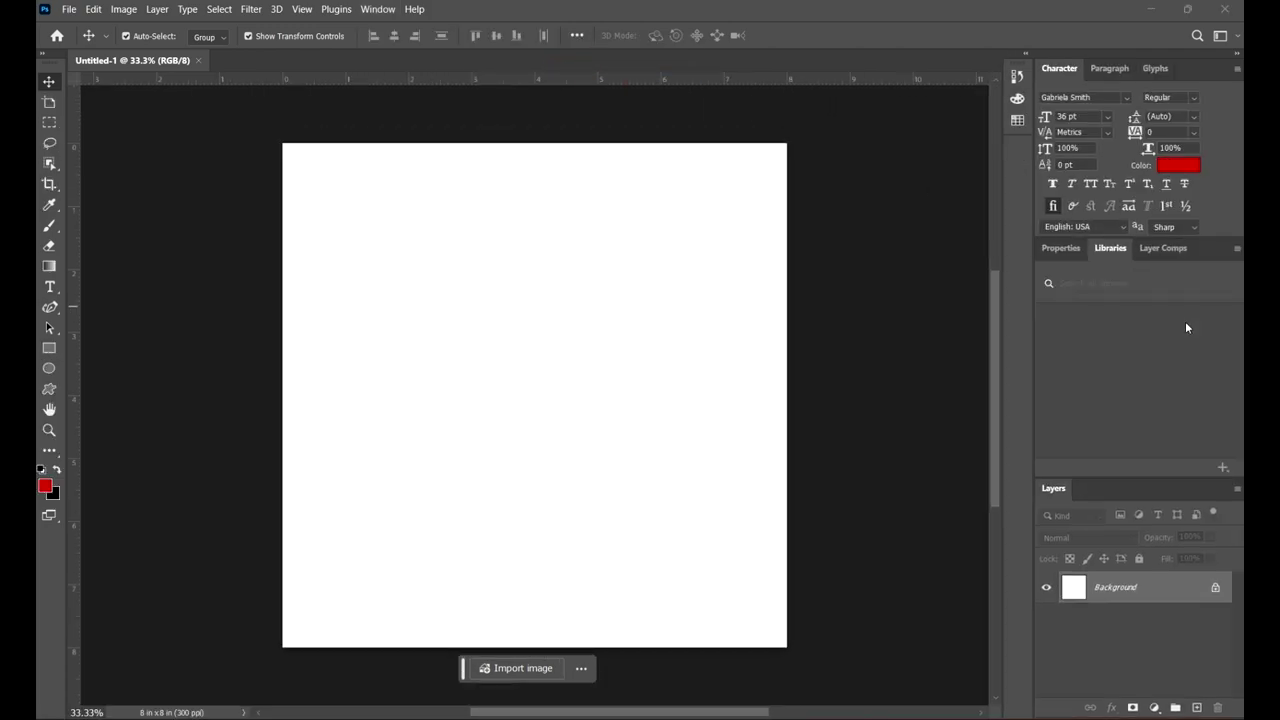
pyautogui.click(1059, 249)
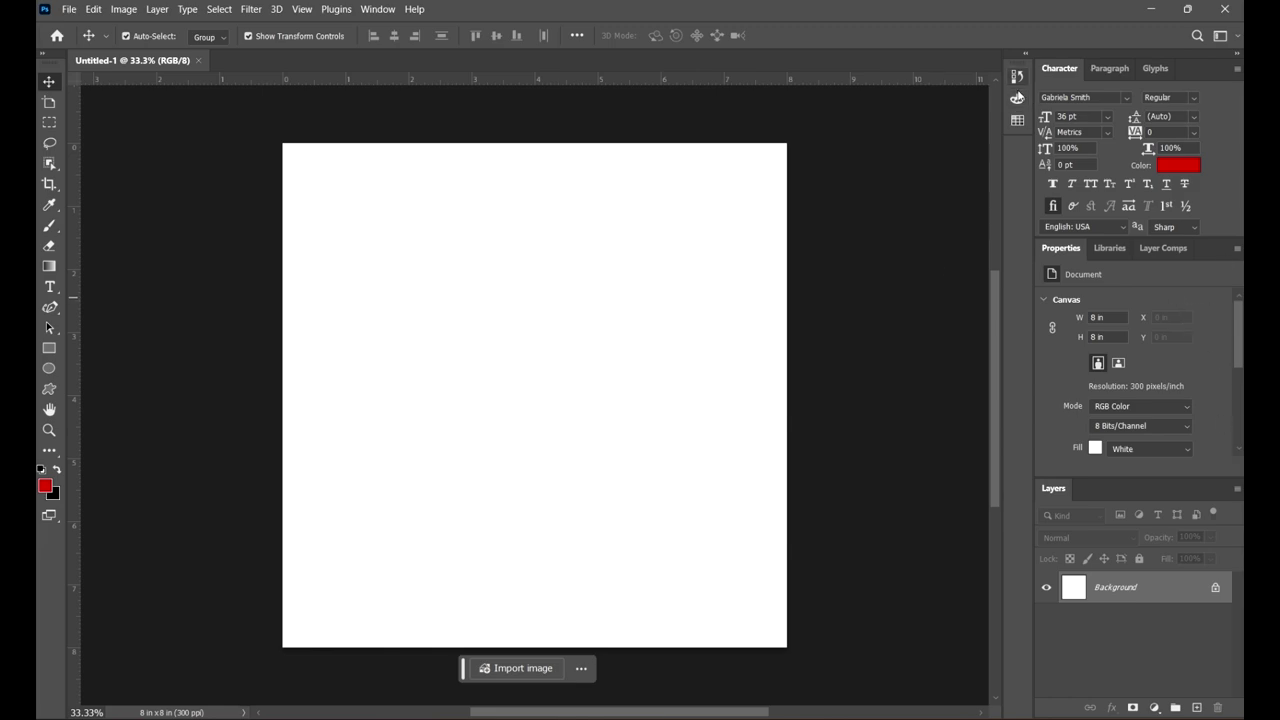
pyautogui.click(1017, 100)
pyautogui.click(1017, 100)
pyautogui.click(378, 9)
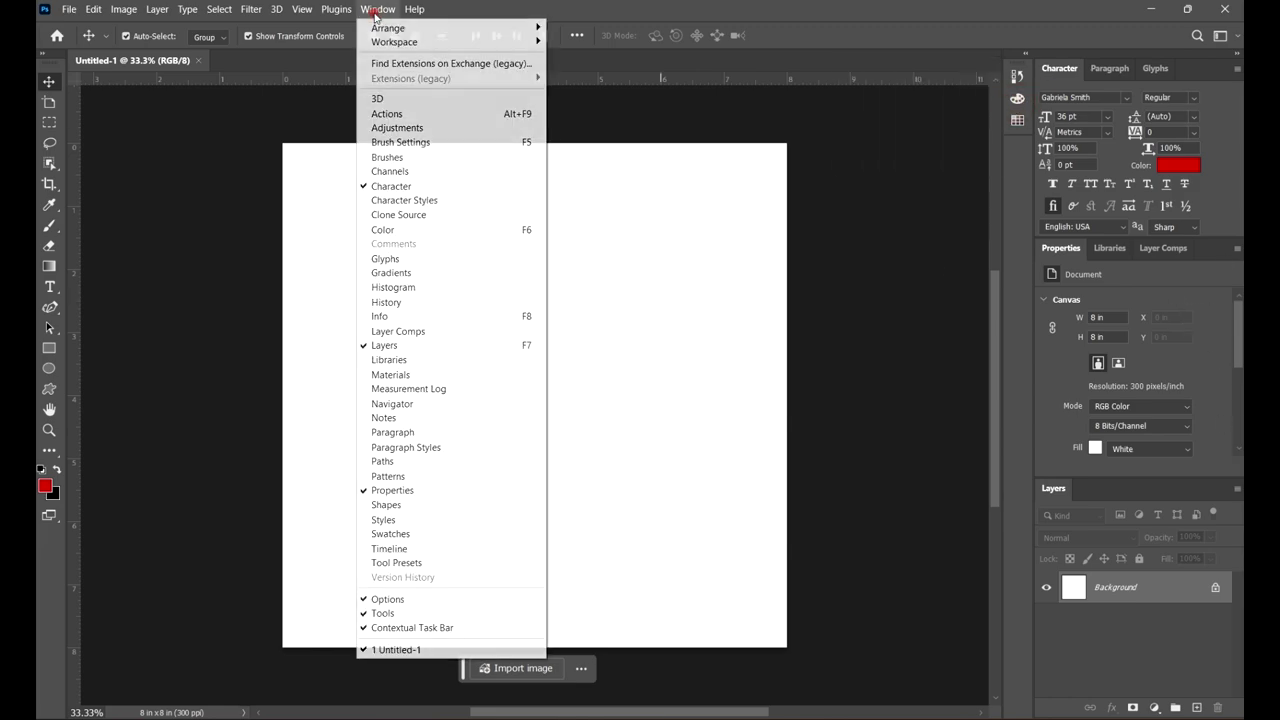
pyautogui.moveTo(400, 42)
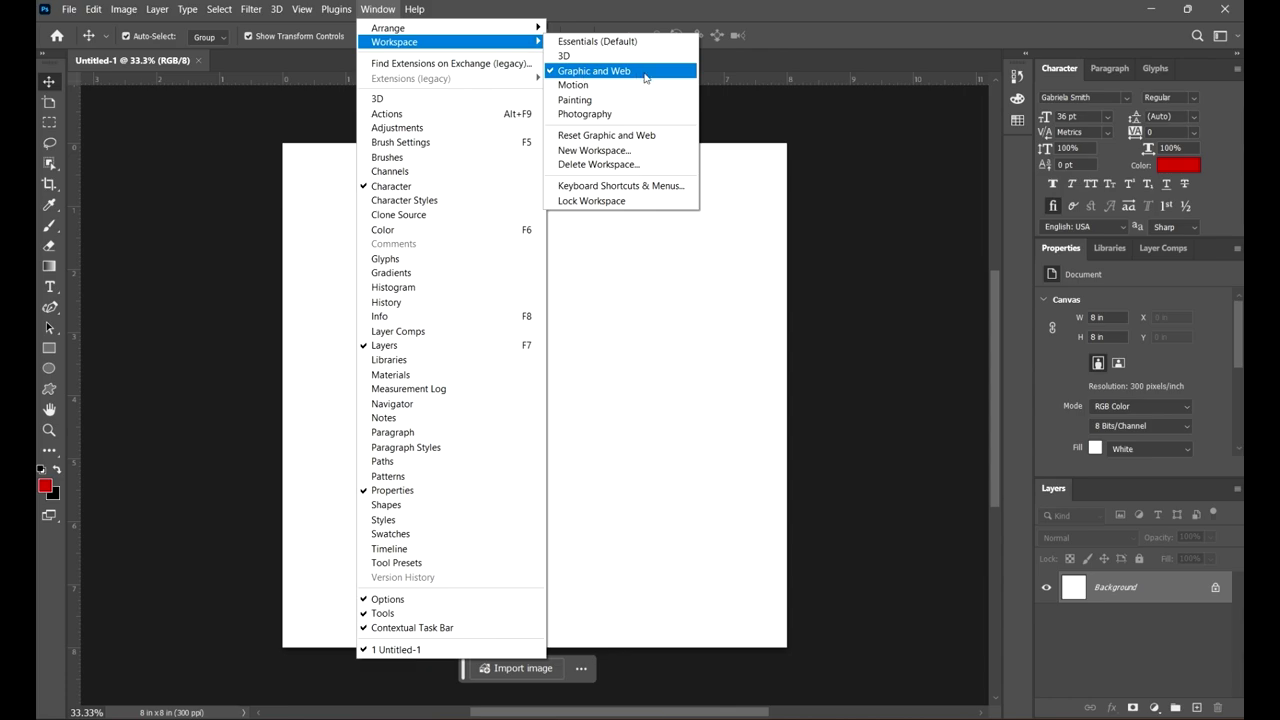
# Switch to the Motion workspace, then to the Painting workspace.
pyautogui.click(592, 86)
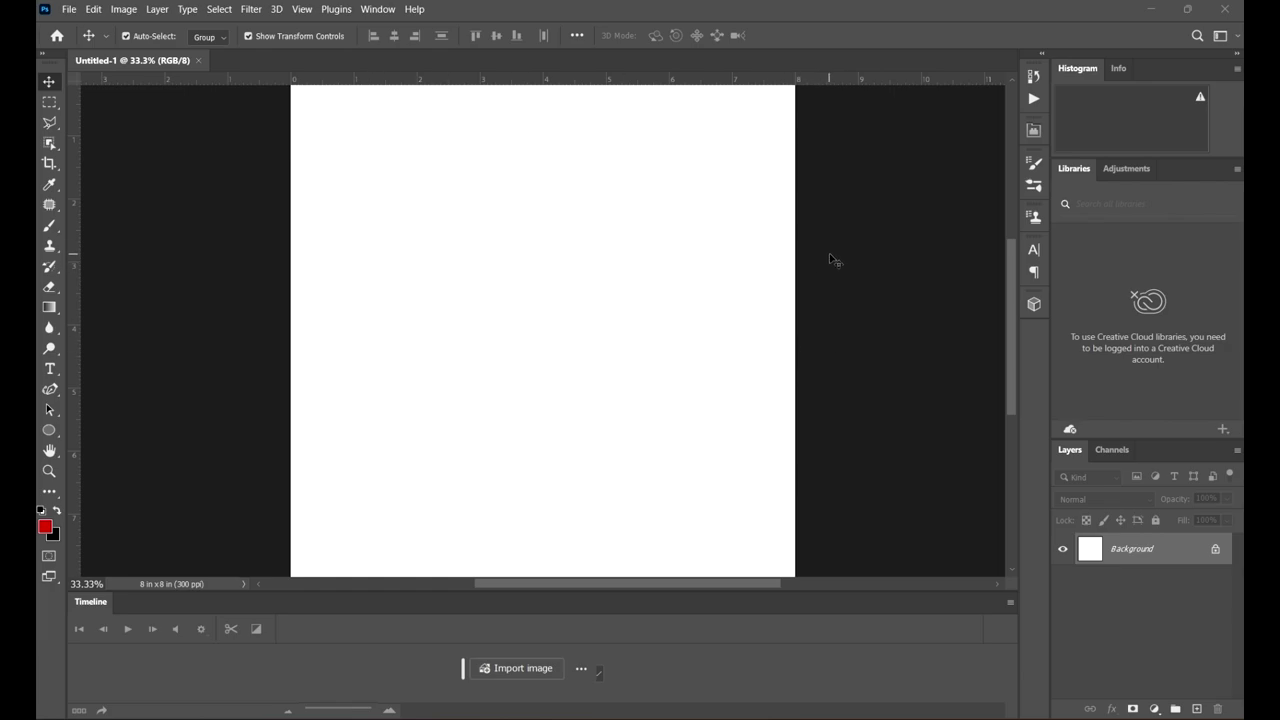
pyautogui.click(385, 9)
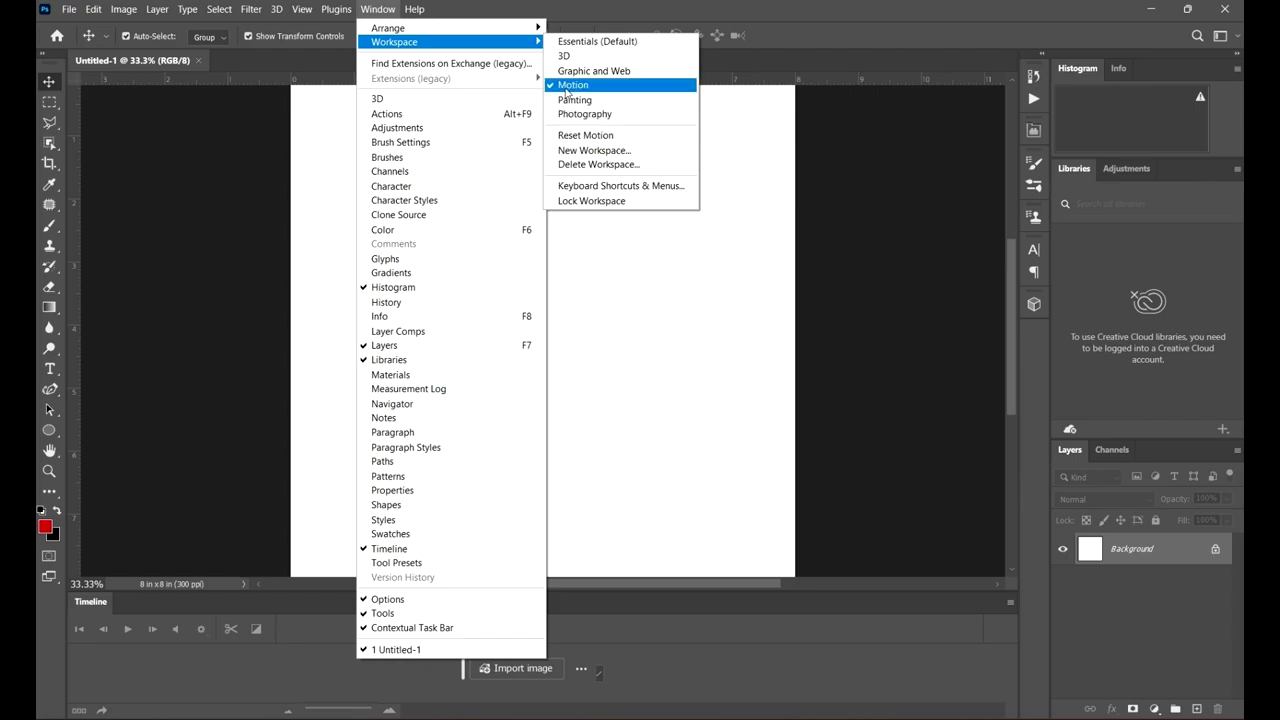
pyautogui.click(637, 101)
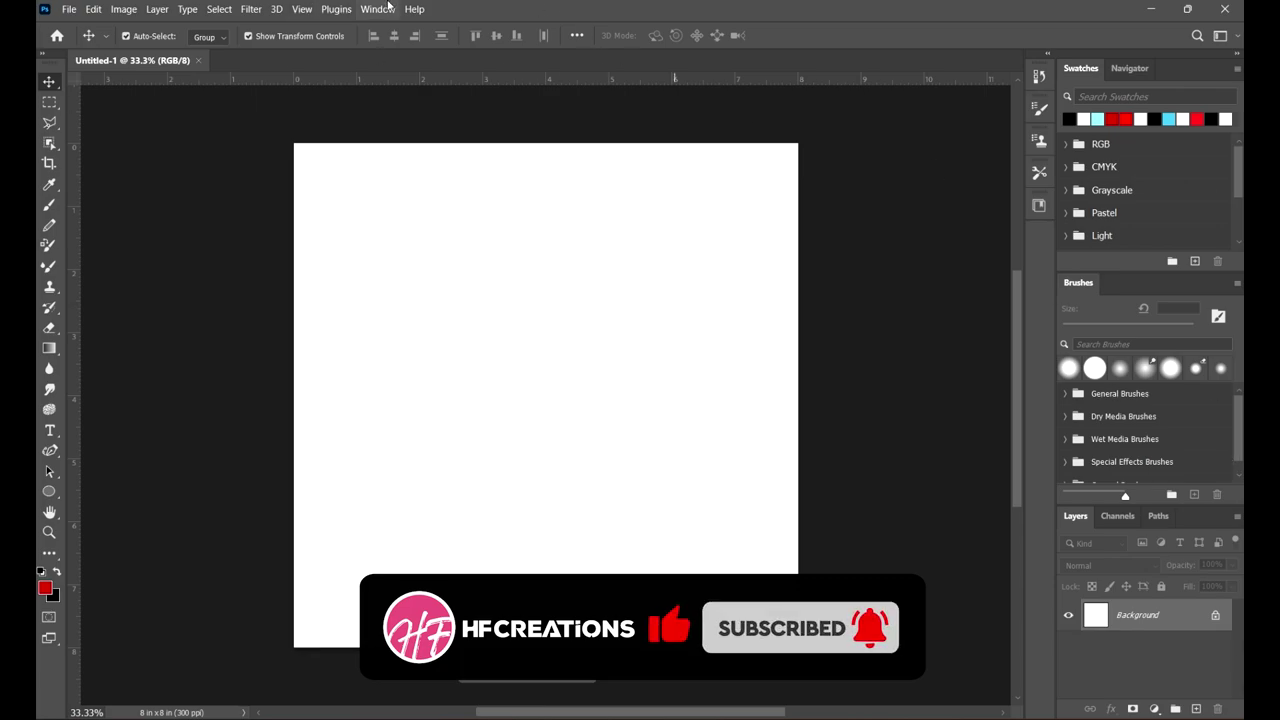
# Switch to the Photography workspace, then return to Essentials (Default).
pyautogui.click(378, 9)
pyautogui.moveTo(414, 9)
pyautogui.moveTo(400, 42)
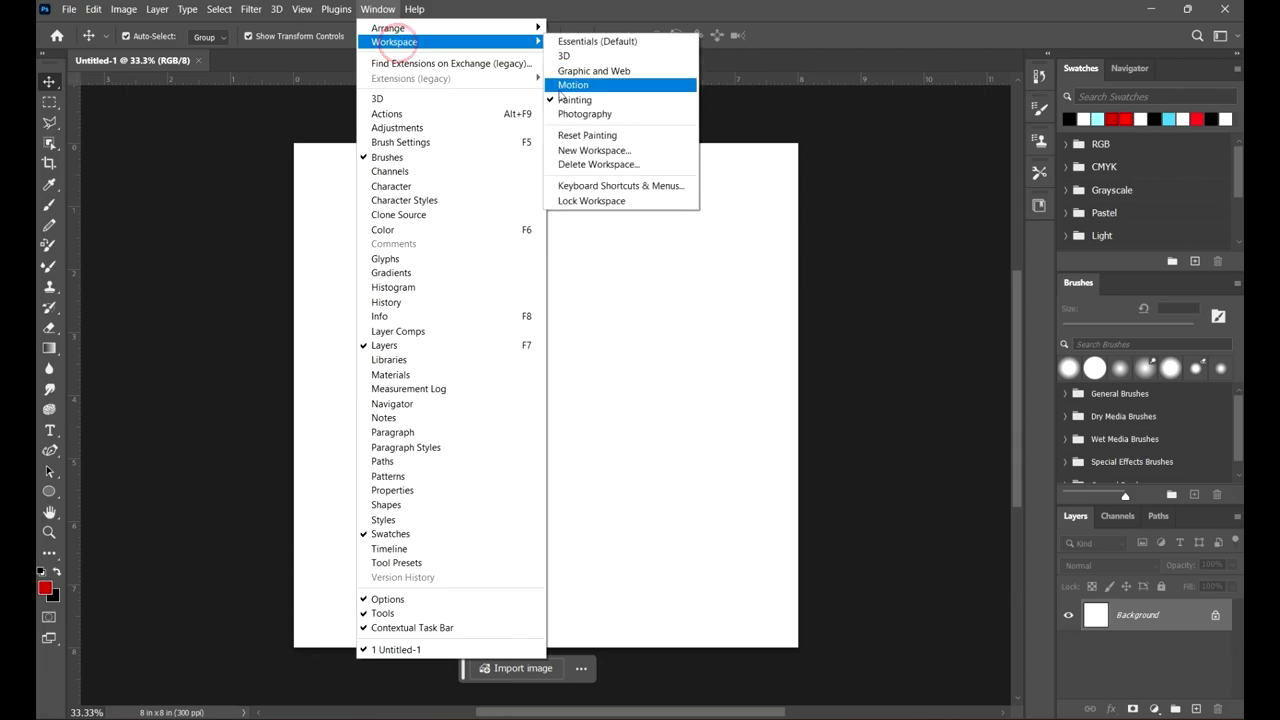
pyautogui.click(582, 114)
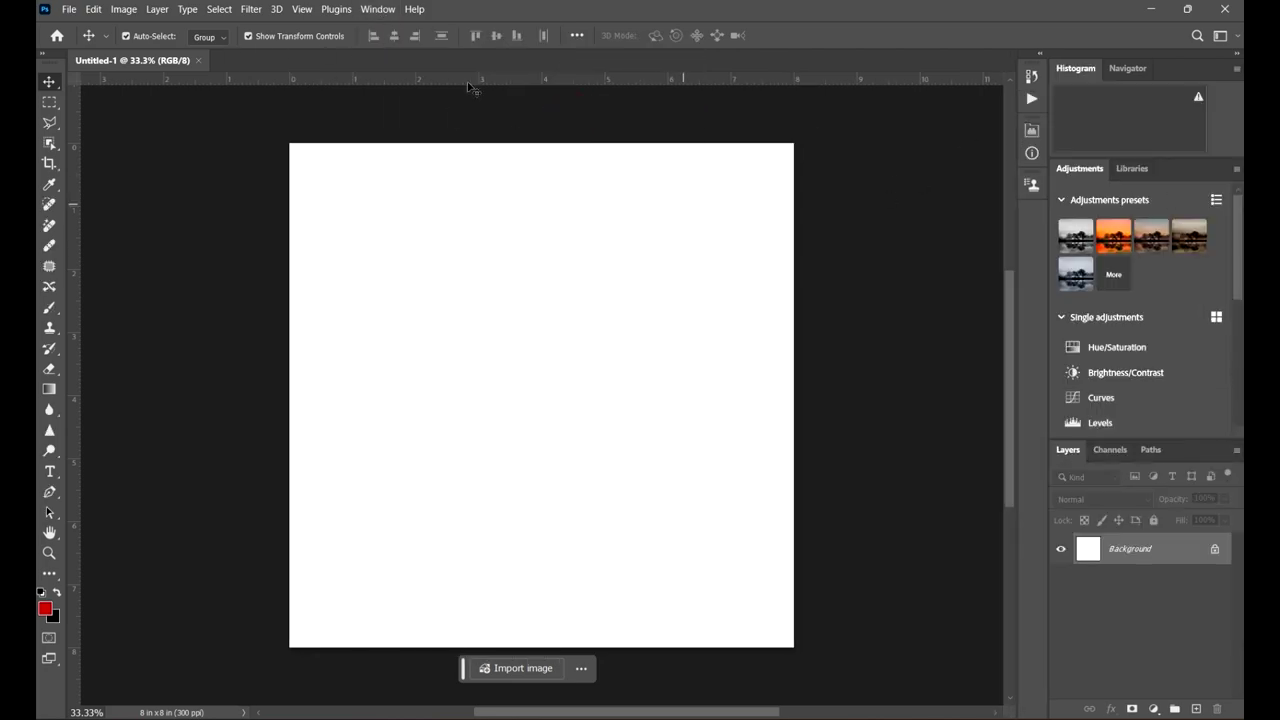
pyautogui.click(381, 10)
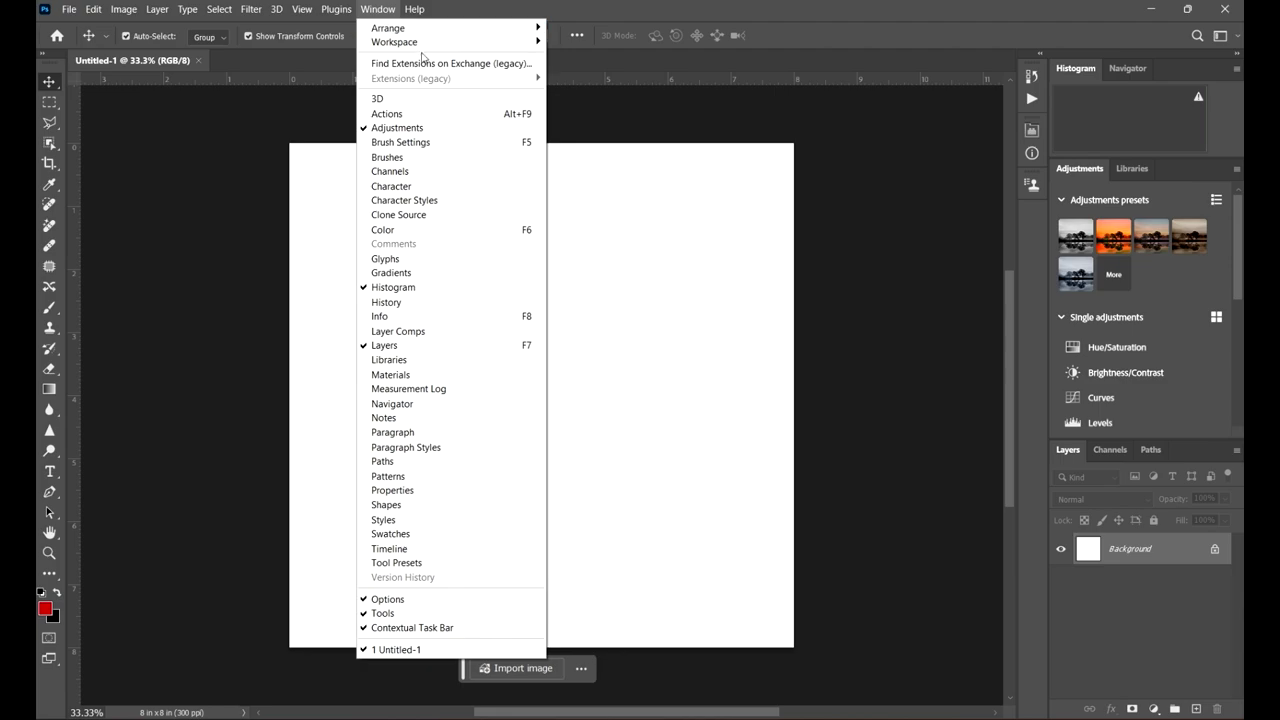
pyautogui.click(435, 42)
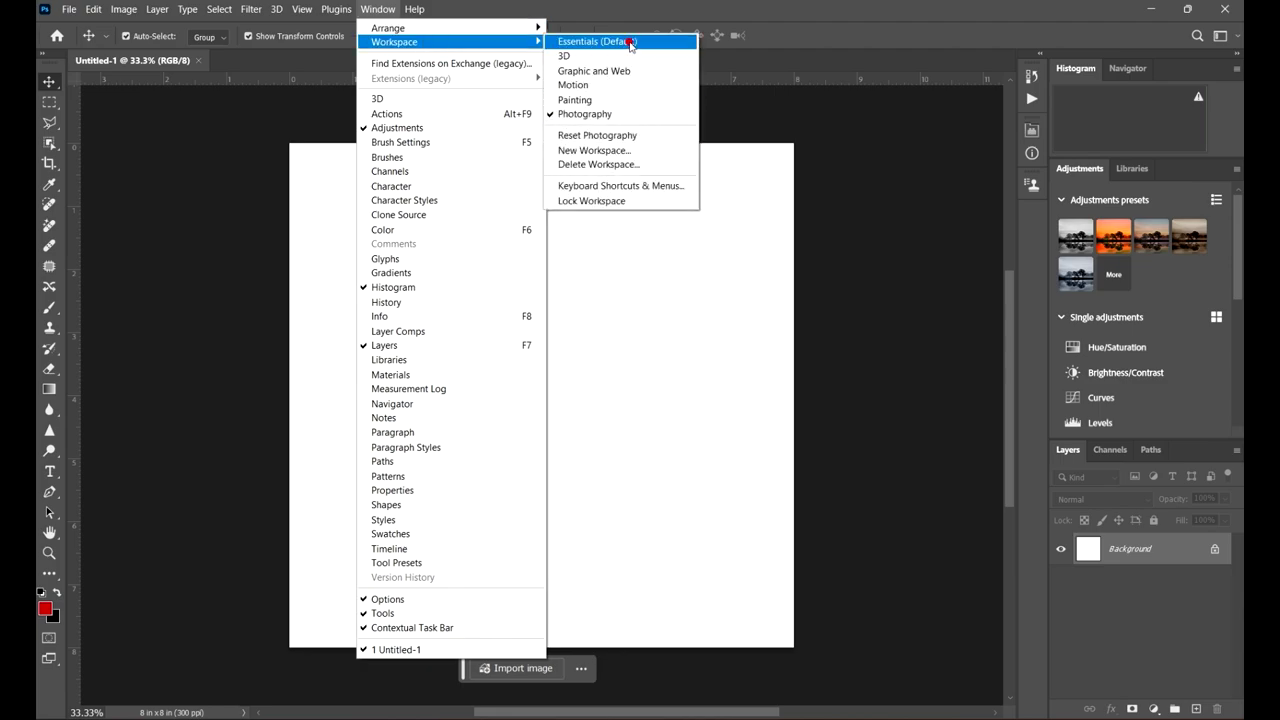
pyautogui.click(630, 43)
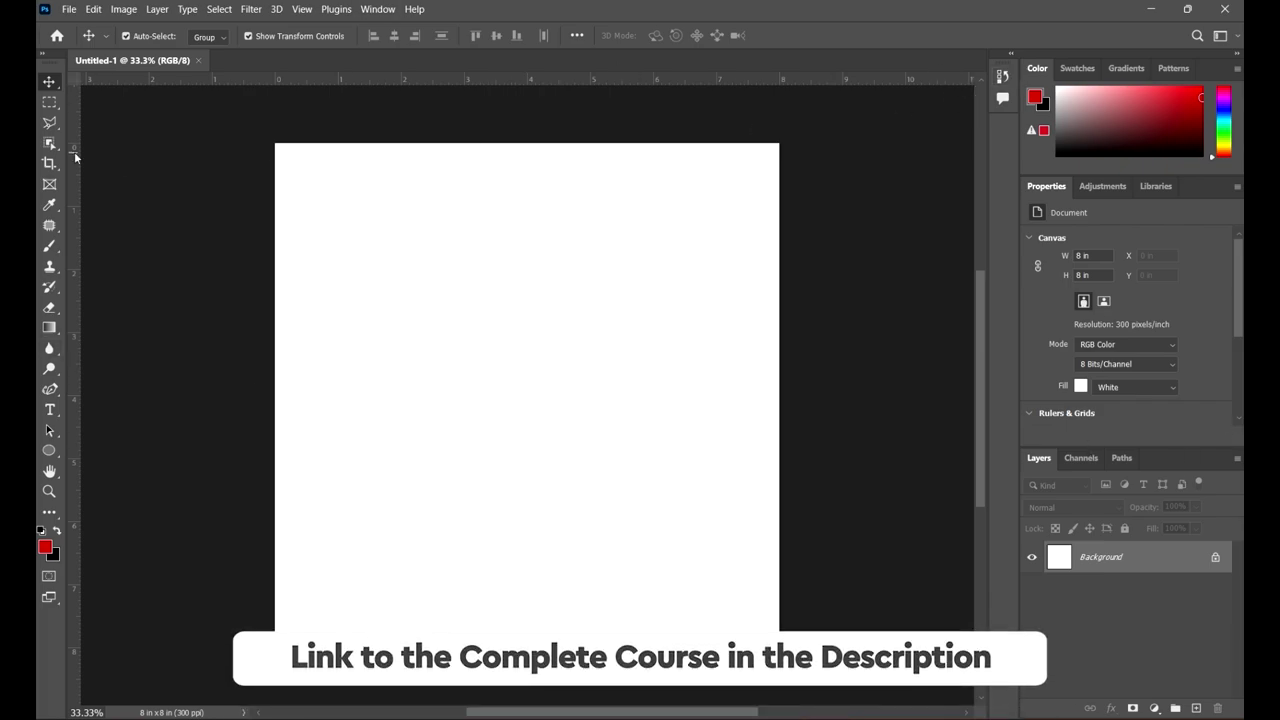
# Float the Libraries panel out over the canvas and close it.
pyautogui.click(1169, 188)
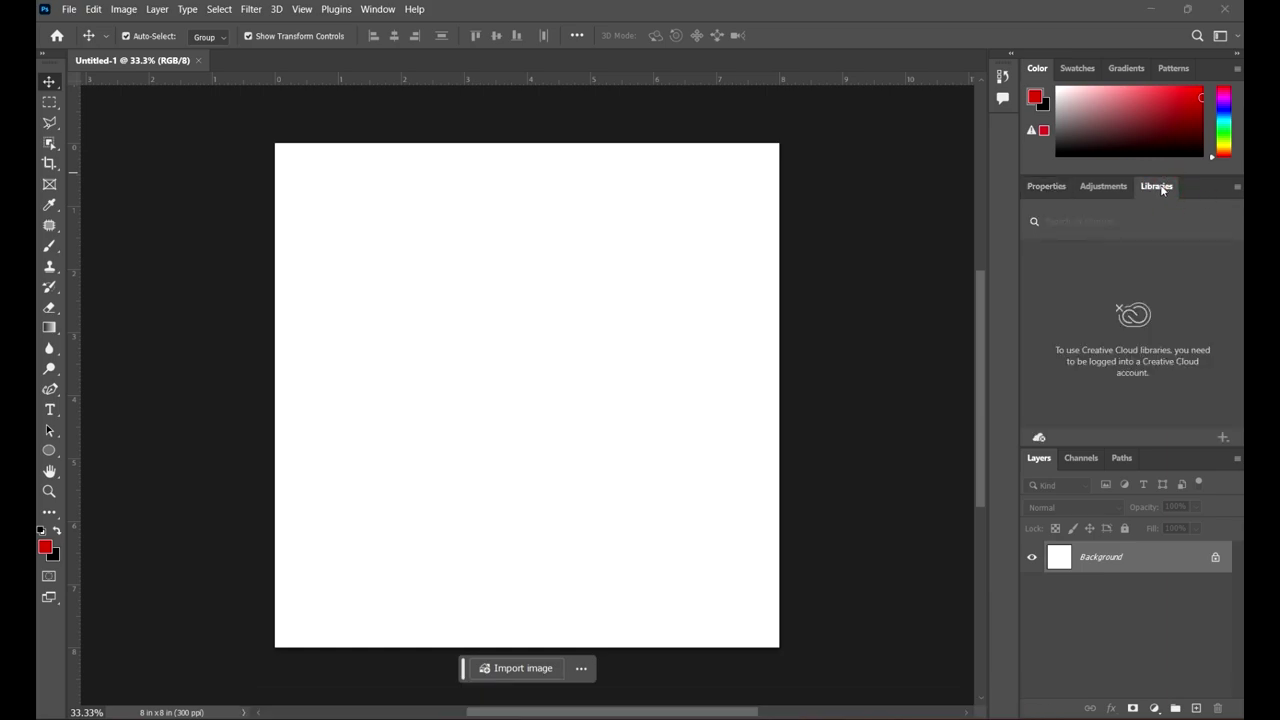
pyautogui.click(1161, 190)
pyautogui.moveTo(1161, 190); pyautogui.dragTo(480, 246)
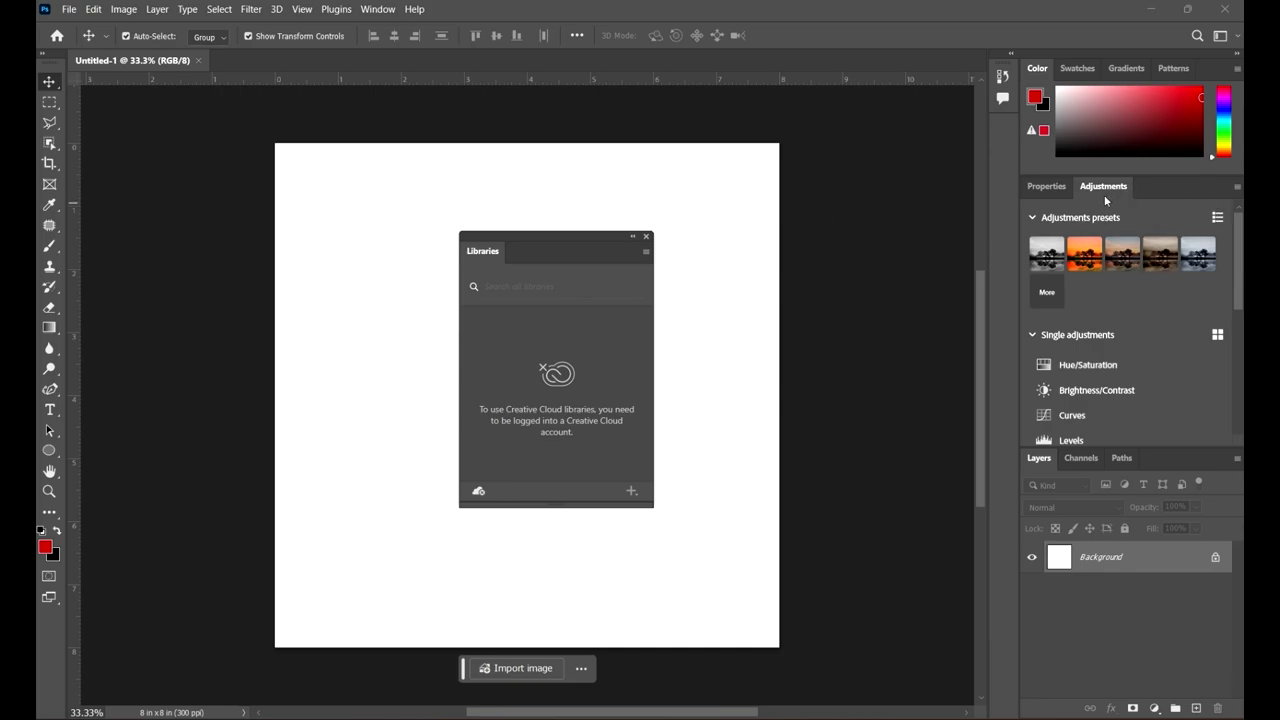
pyautogui.click(1047, 187)
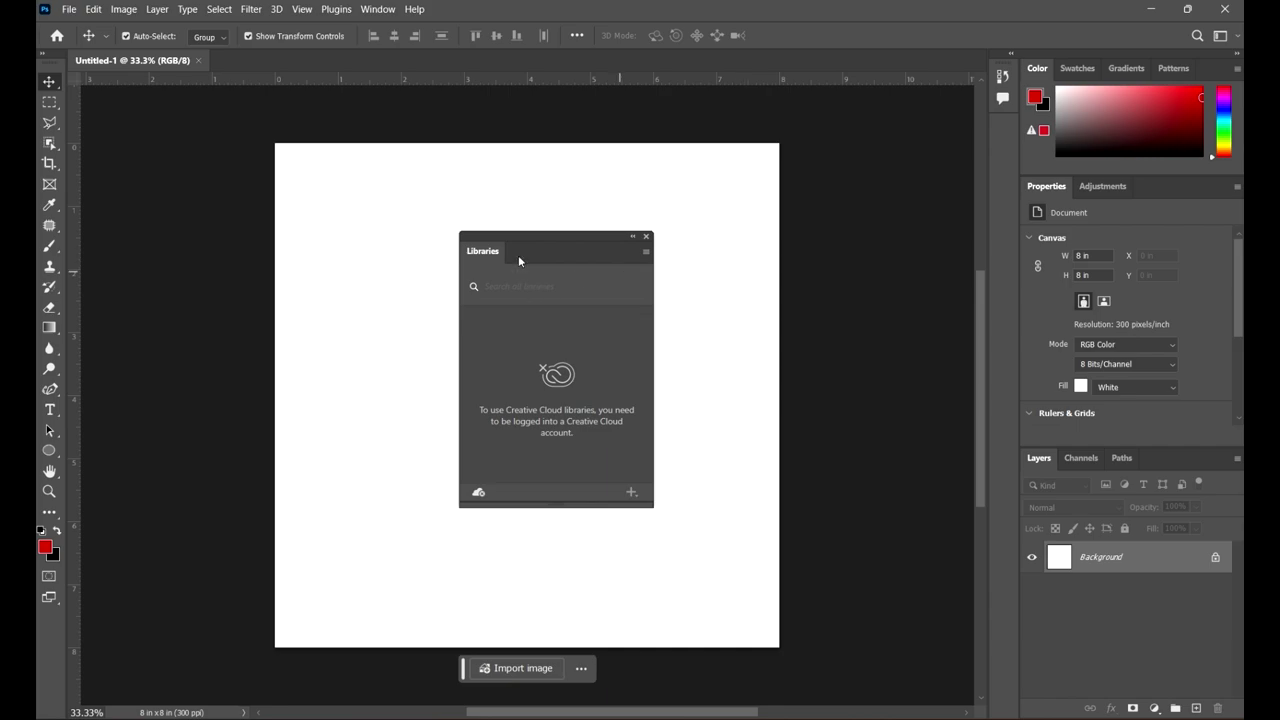
pyautogui.moveTo(508, 238); pyautogui.dragTo(537, 231)
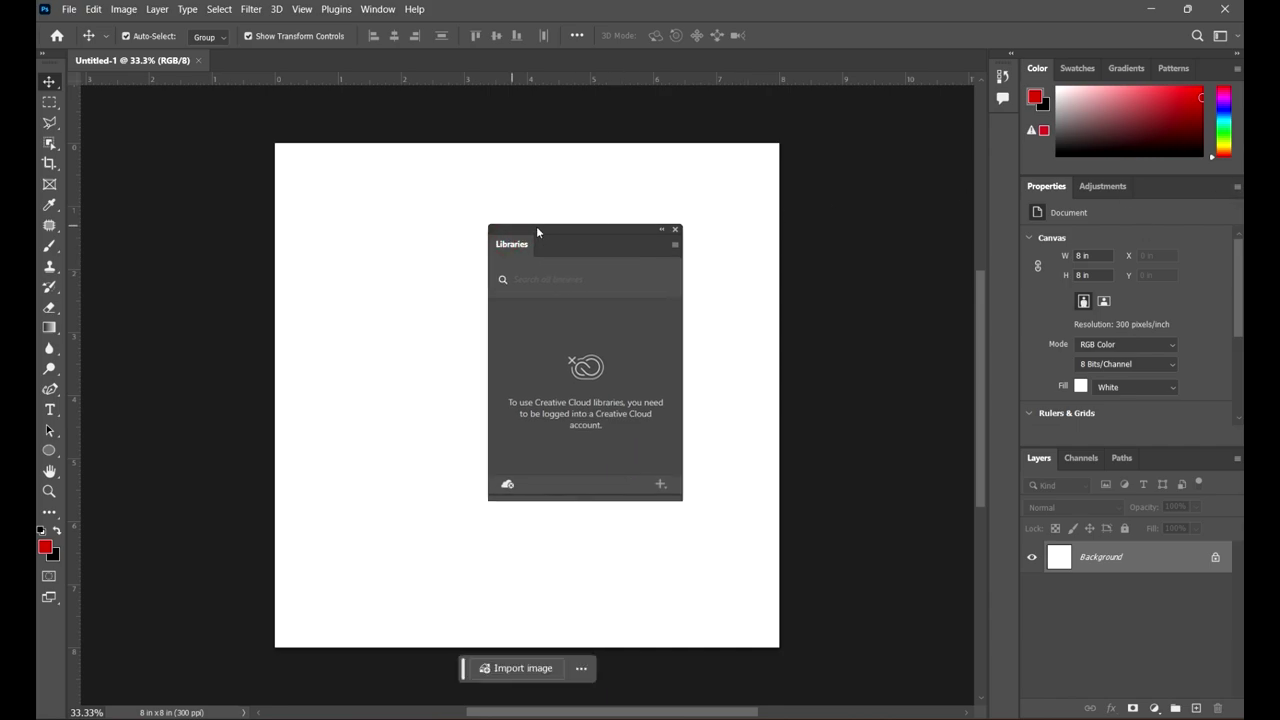
pyautogui.moveTo(536, 231); pyautogui.dragTo(1110, 457)
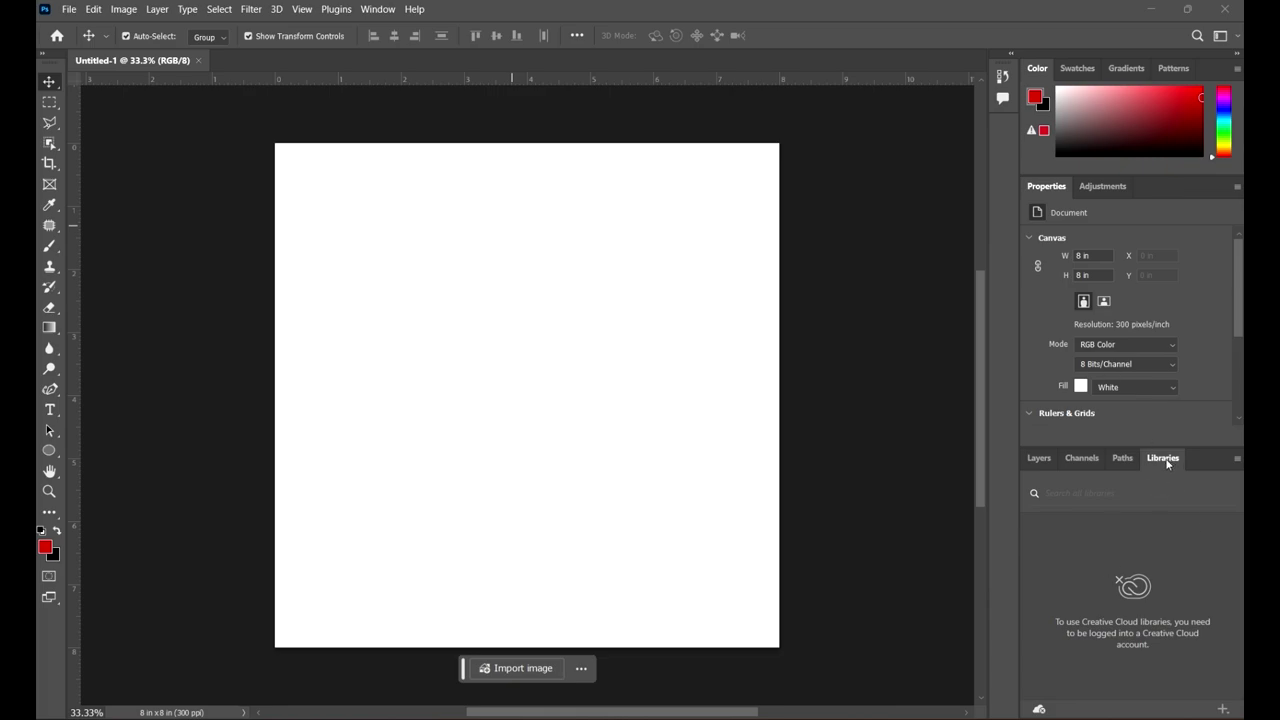
pyautogui.moveTo(1166, 463); pyautogui.dragTo(325, 291)
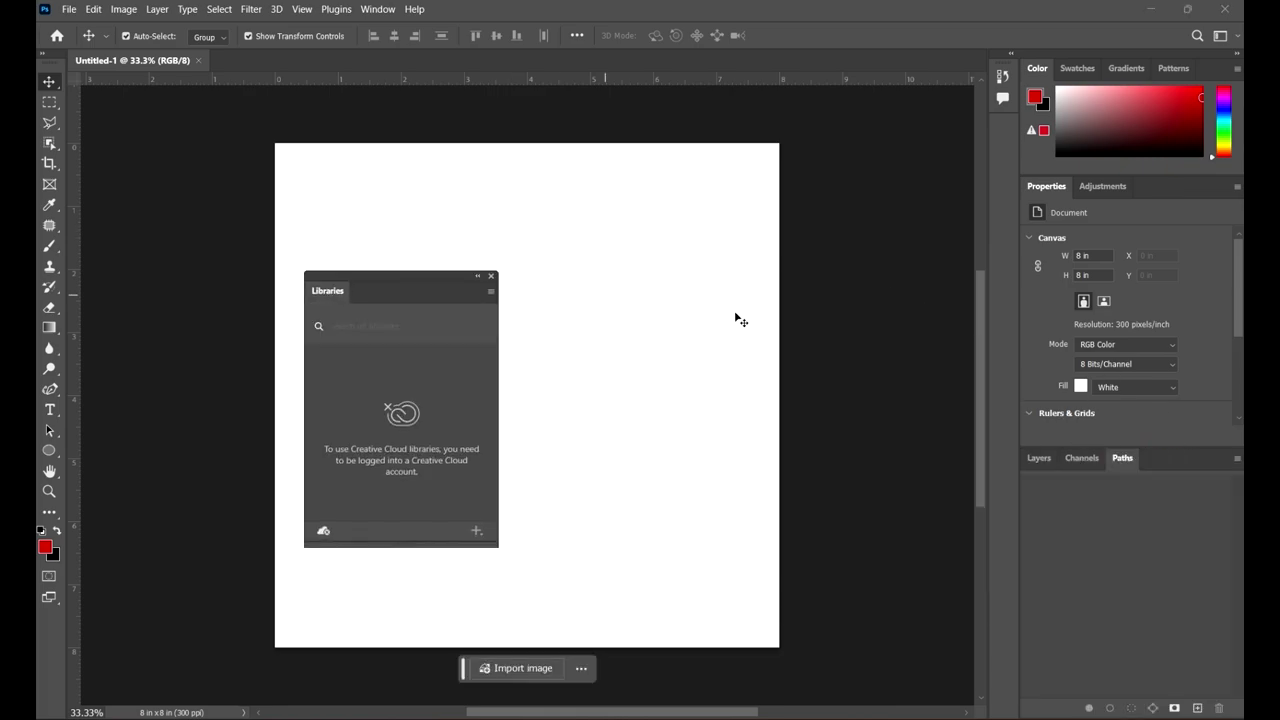
pyautogui.click(489, 277)
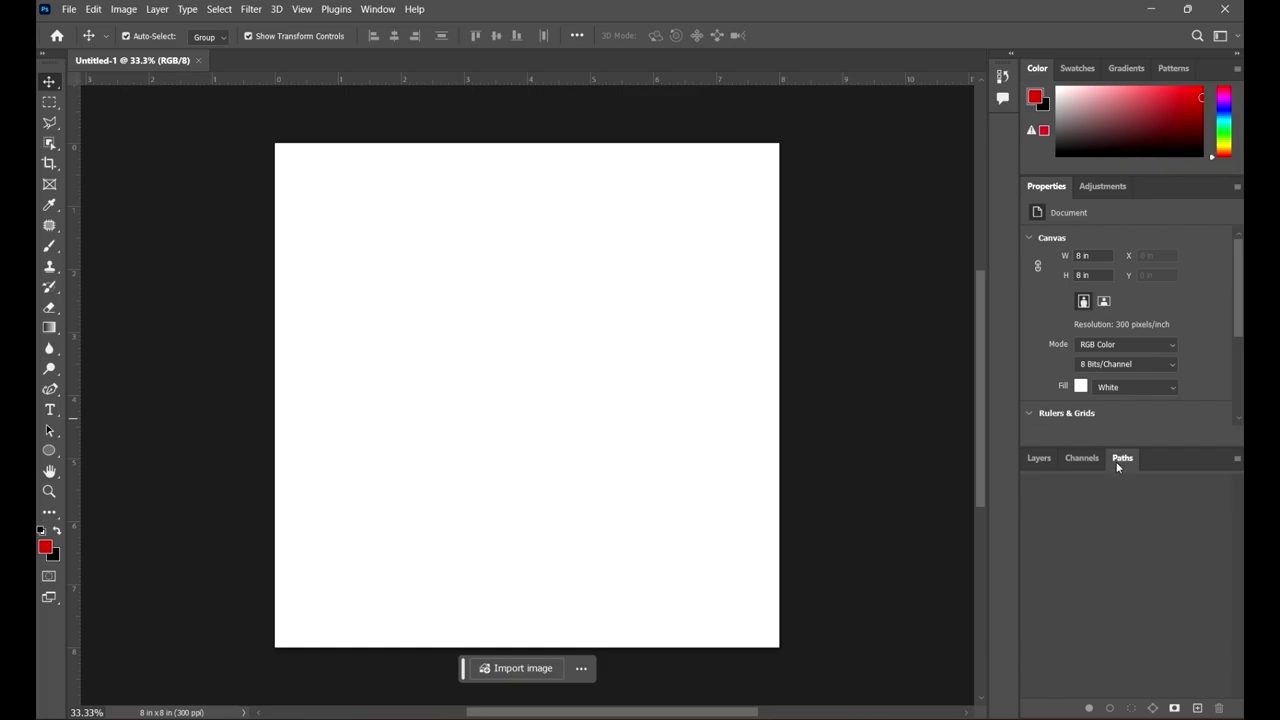
# Pull the Paths panel out of the dock, close it, and bring Layers to the front.
pyautogui.moveTo(1117, 467); pyautogui.dragTo(417, 297)
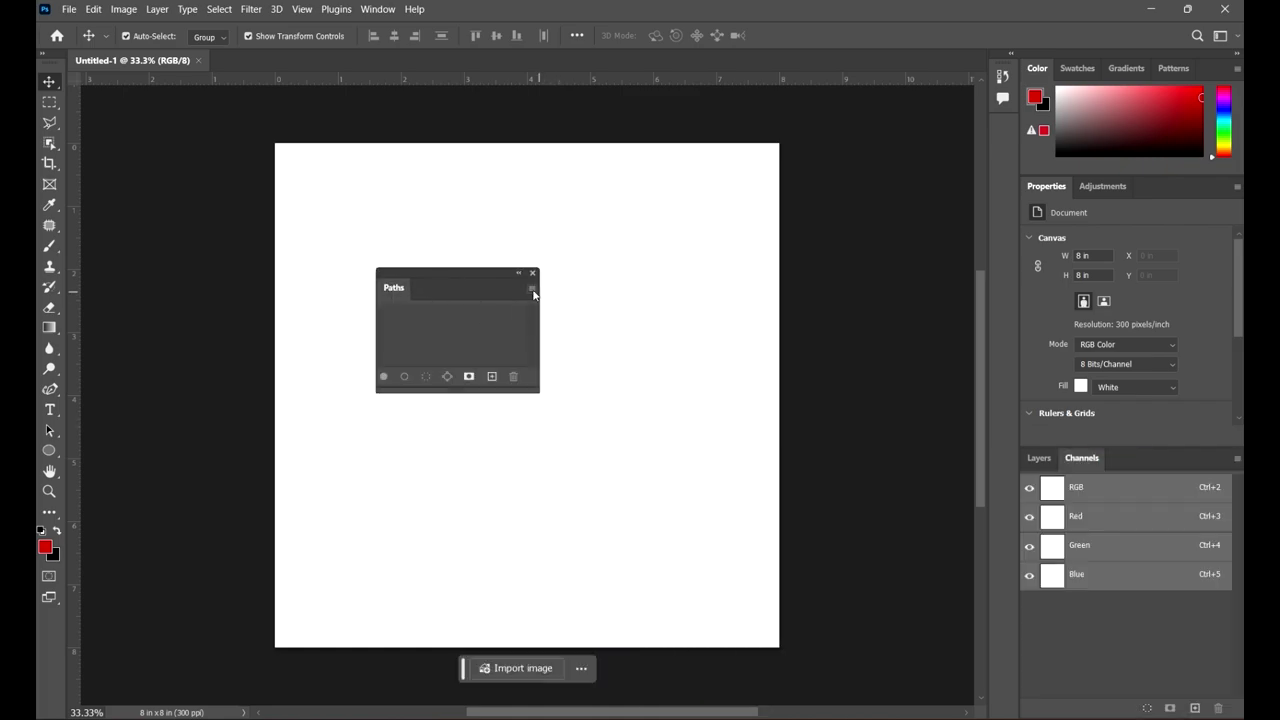
pyautogui.click(532, 273)
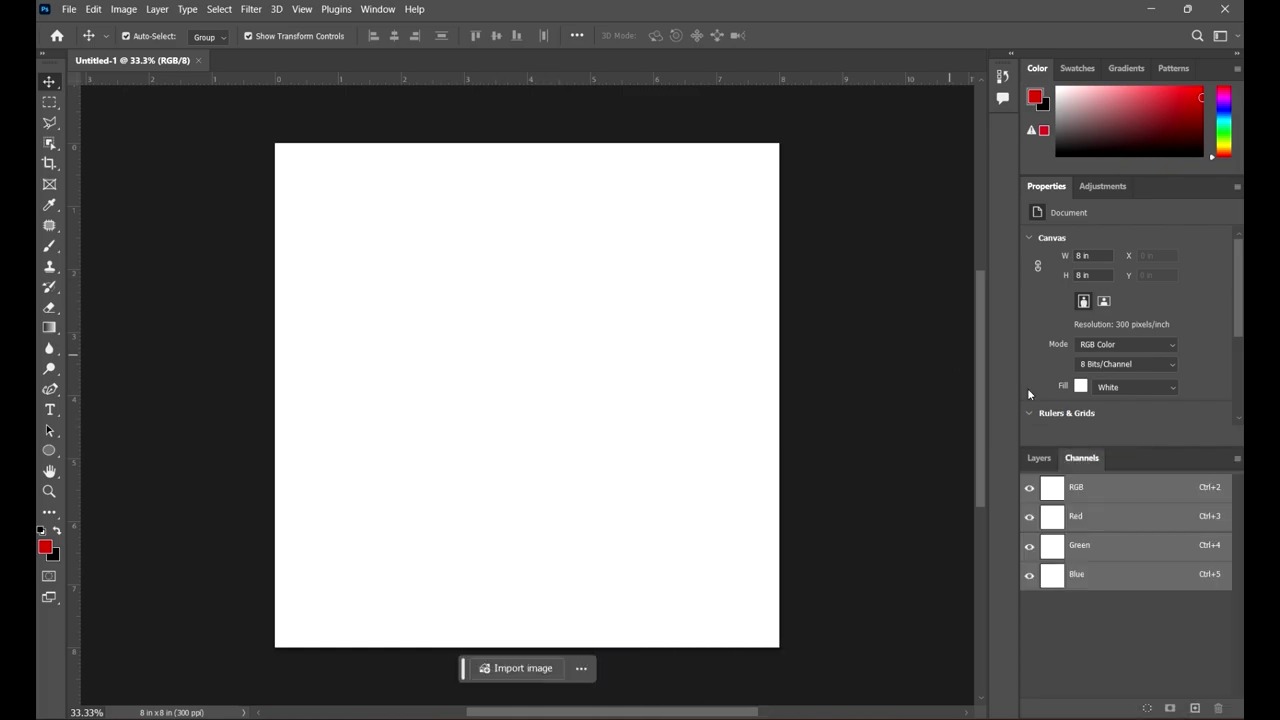
pyautogui.click(1050, 457)
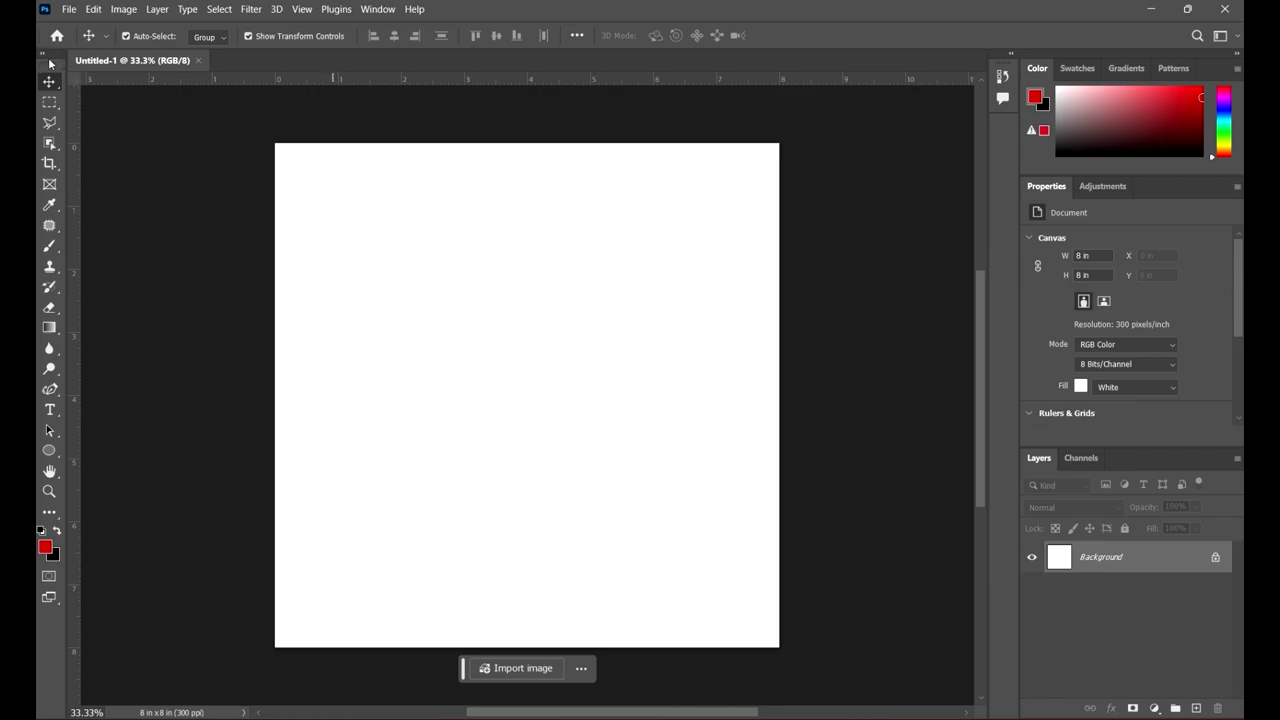
# Undock the tools column and move it beside the right-hand panel strip.
pyautogui.moveTo(52, 65); pyautogui.dragTo(200, 116)
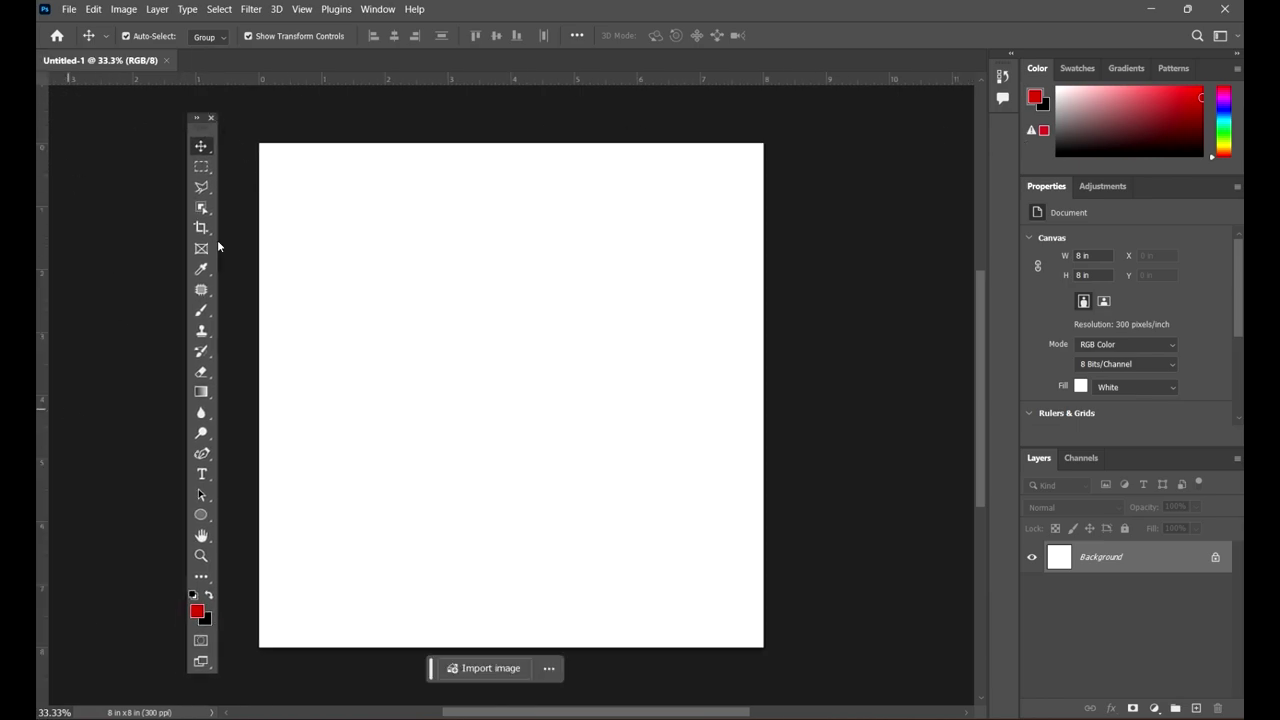
pyautogui.moveTo(204, 124); pyautogui.dragTo(40, 120)
pyautogui.moveTo(57, 67); pyautogui.dragTo(975, 95)
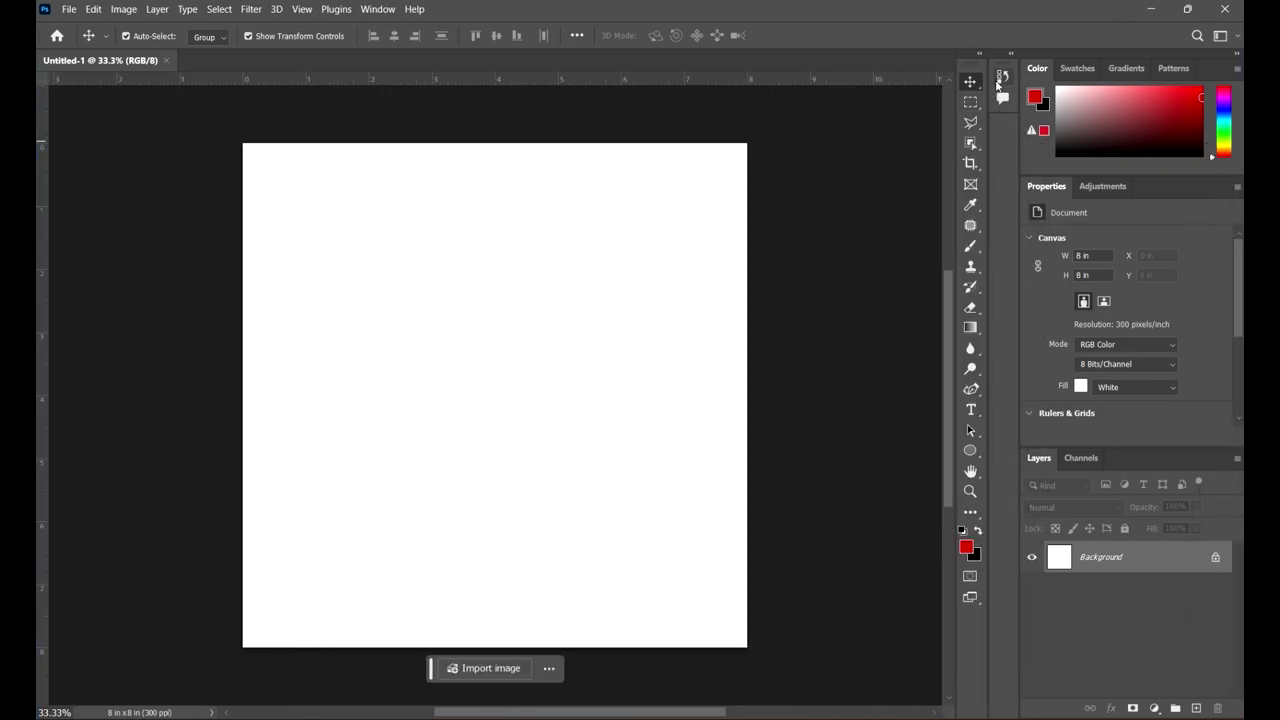
# Detach the options bar and float it along the bottom of the canvas area.
pyautogui.scroll(-1, 760, 322)
pyautogui.scroll(1, 760, 322)
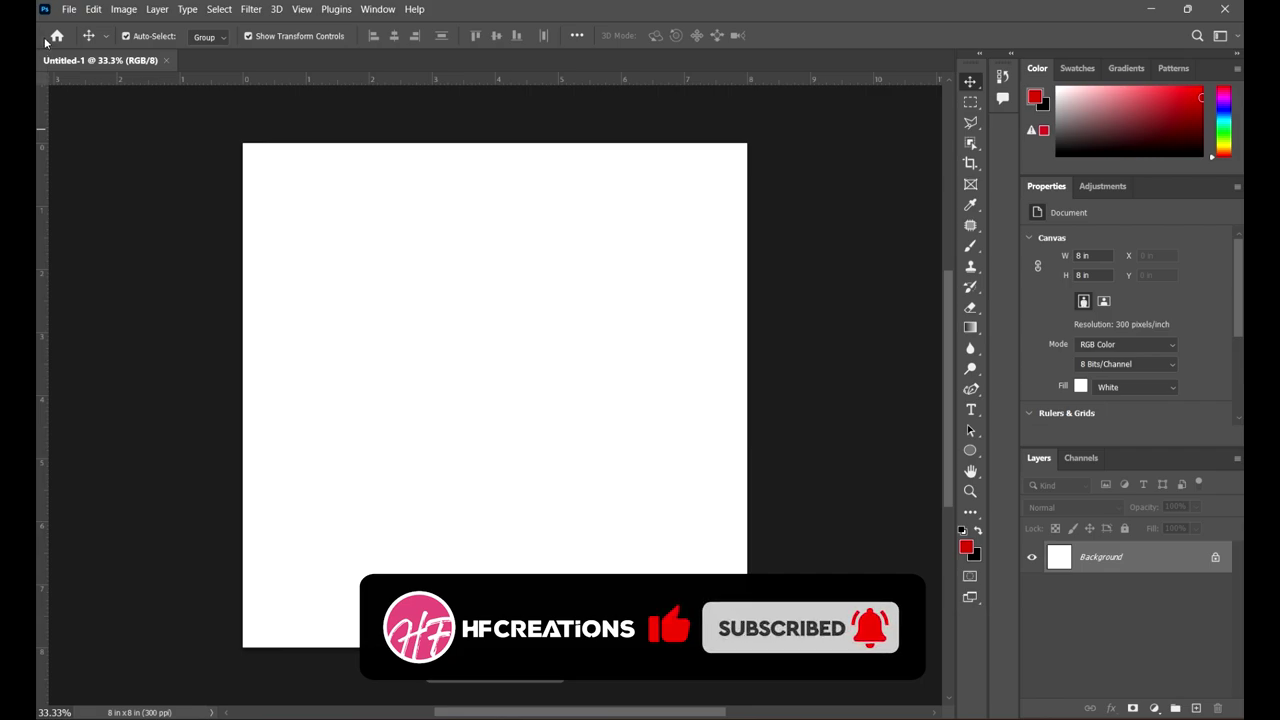
pyautogui.moveTo(42, 42); pyautogui.dragTo(105, 685)
pyautogui.scroll(-4, 654, 426)
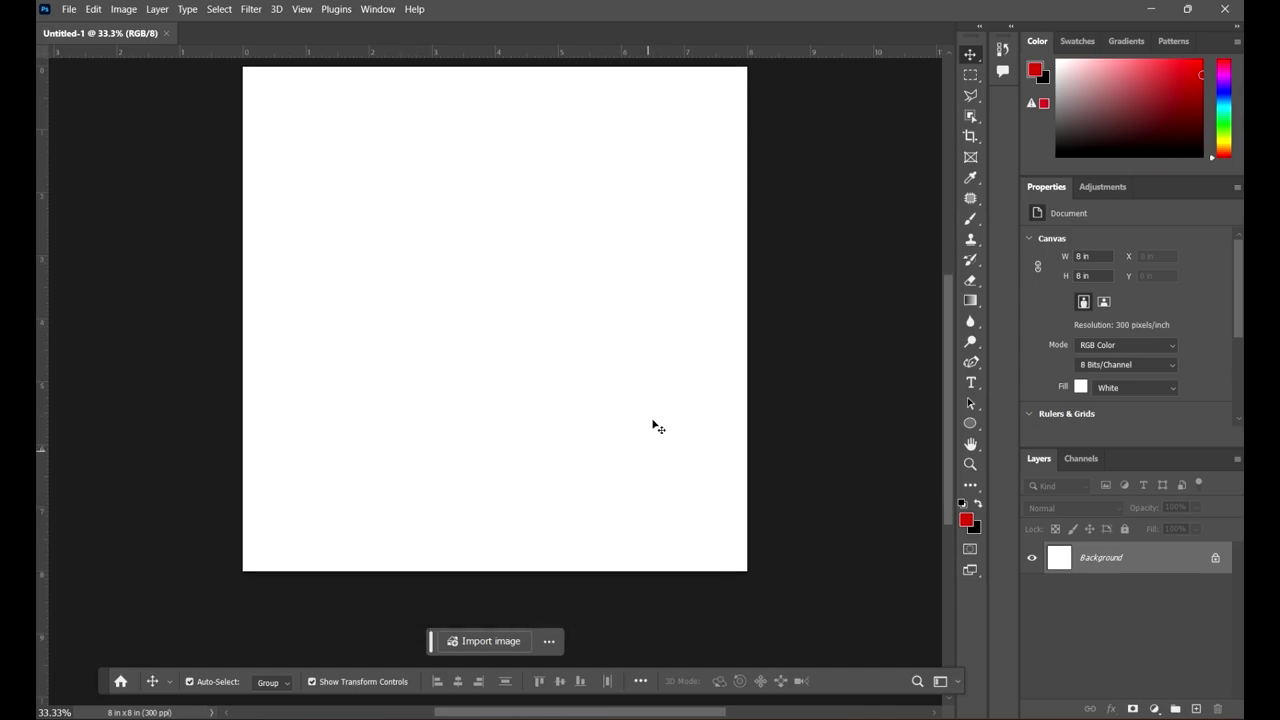
pyautogui.scroll(5, 666, 409)
pyautogui.scroll(-2, 660, 376)
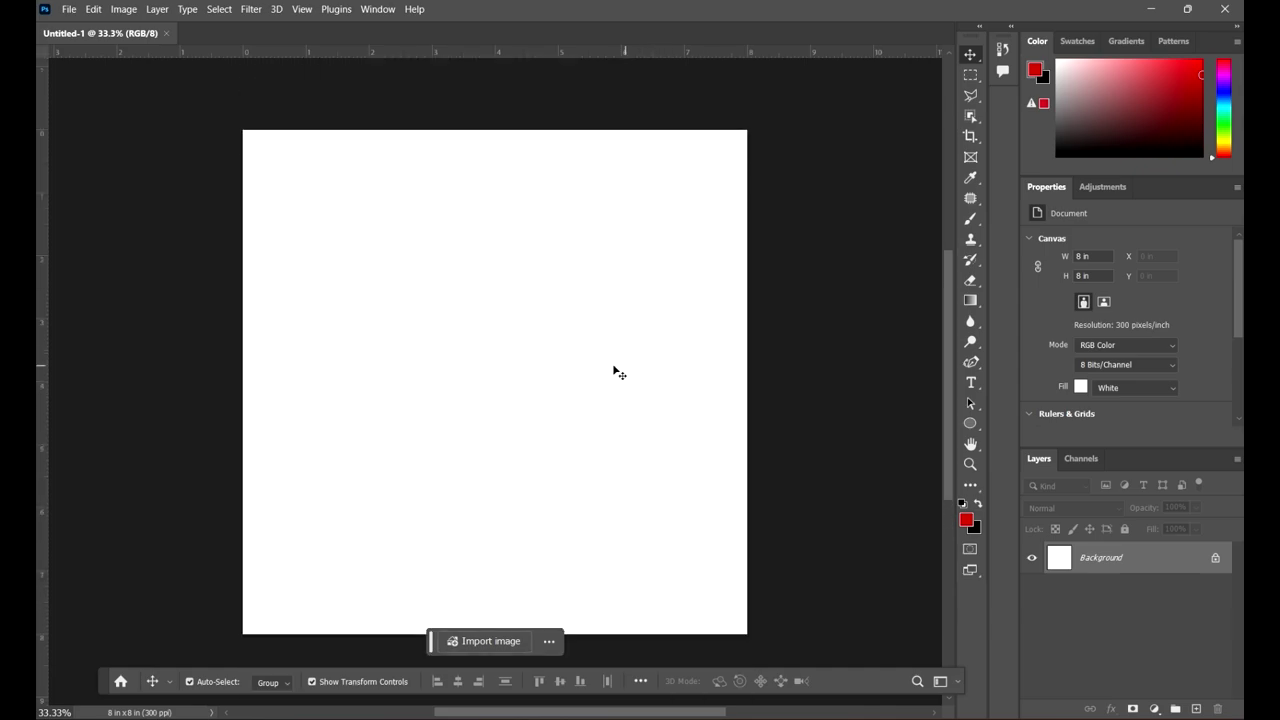
pyautogui.scroll(-2, 560, 540)
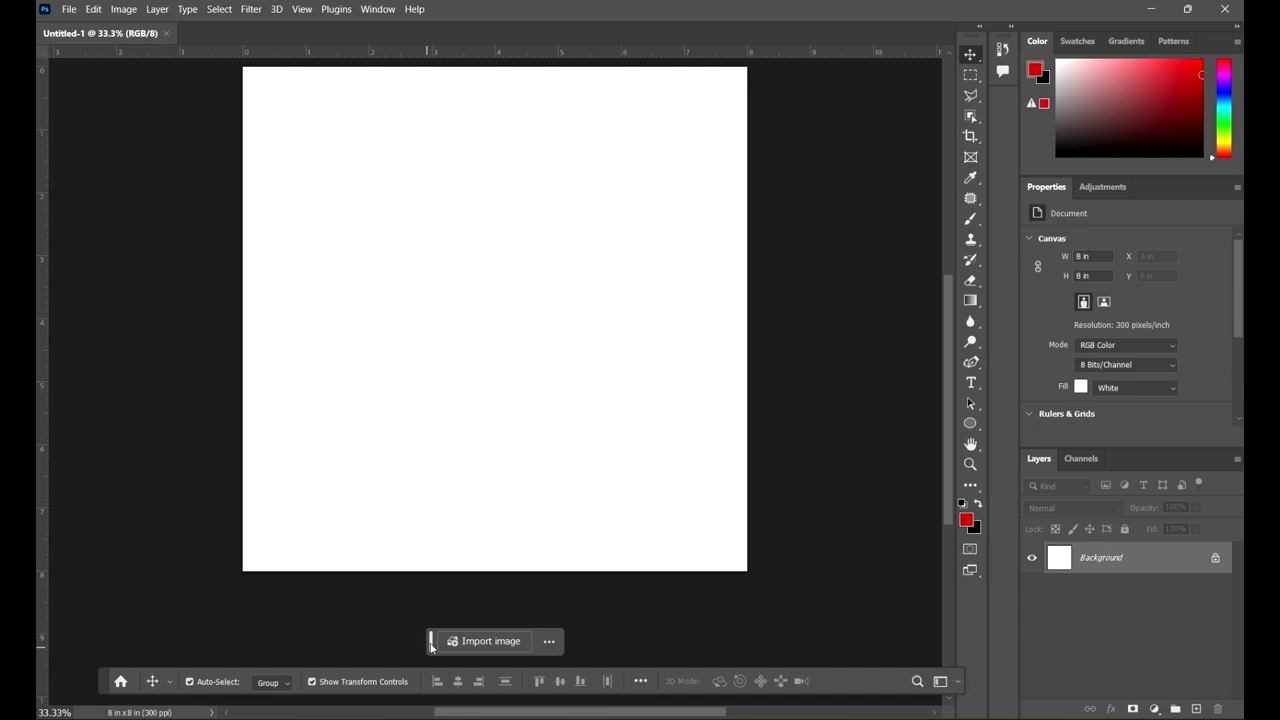
pyautogui.moveTo(431, 645)
pyautogui.mouseDown()
pyautogui.moveTo(401, 618)
pyautogui.moveTo(421, 632)
pyautogui.mouseUp()
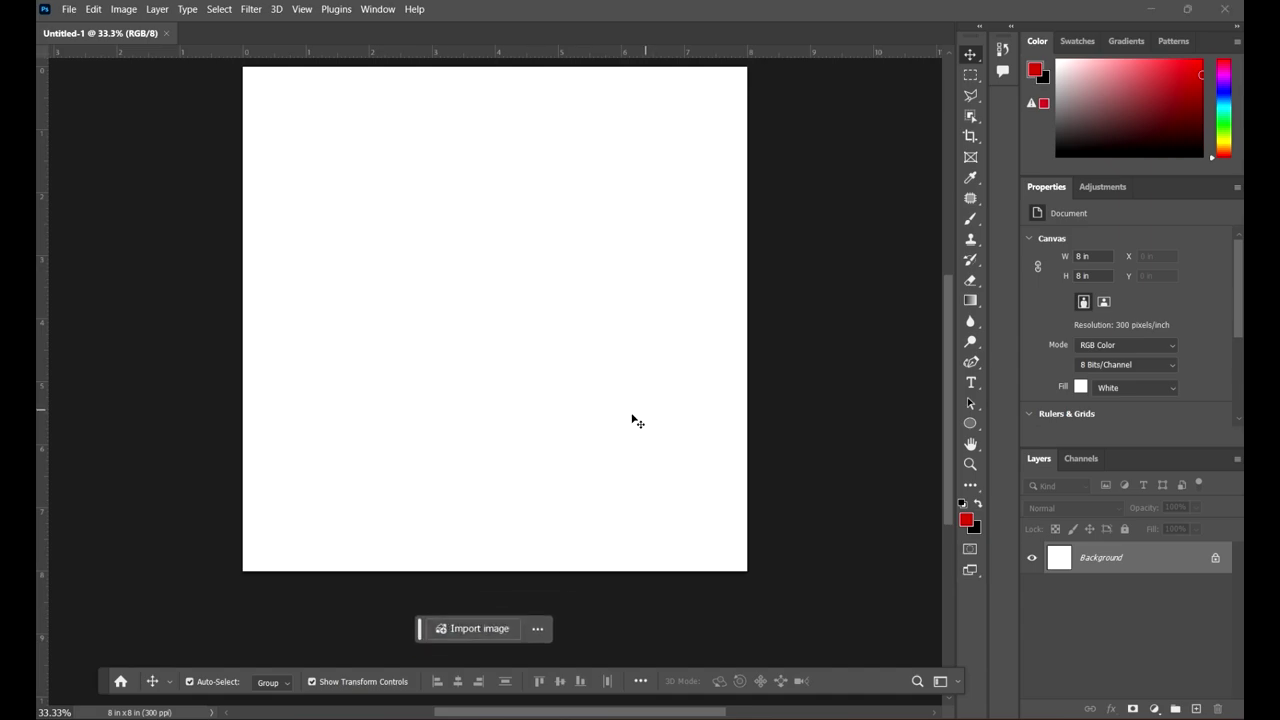
pyautogui.scroll(6, 631, 420)
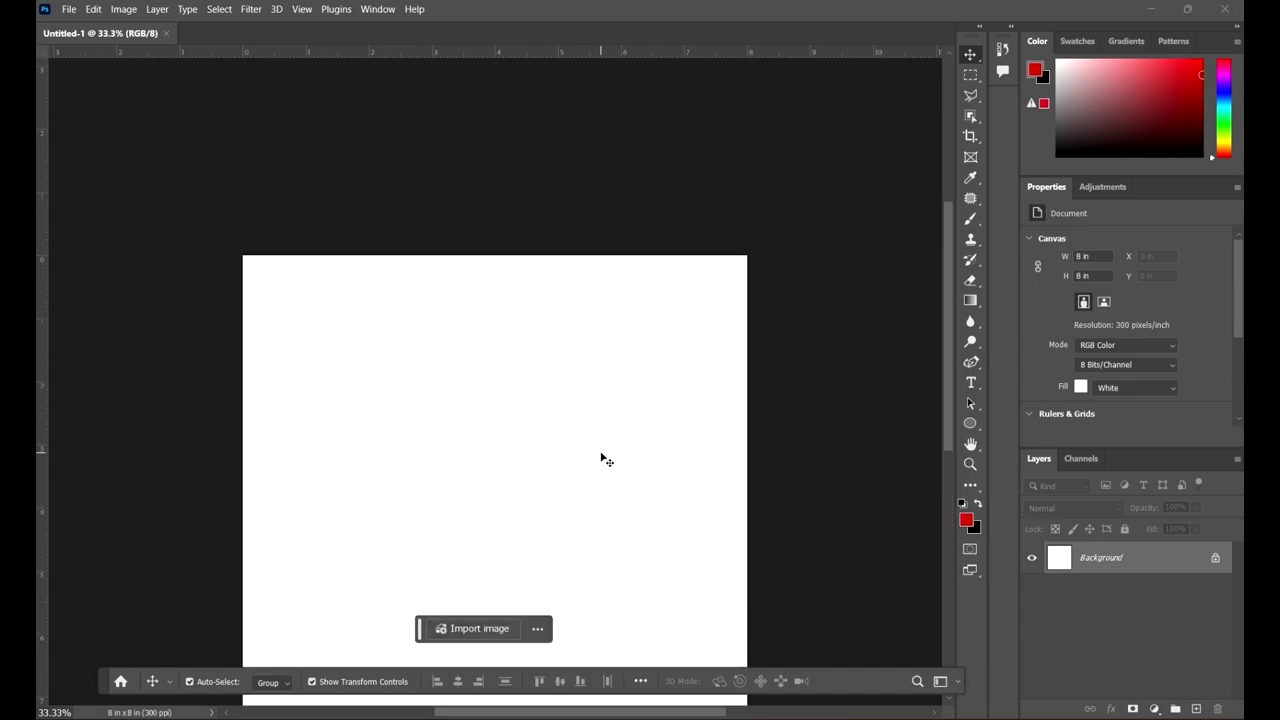
pyautogui.scroll(-6, 601, 457)
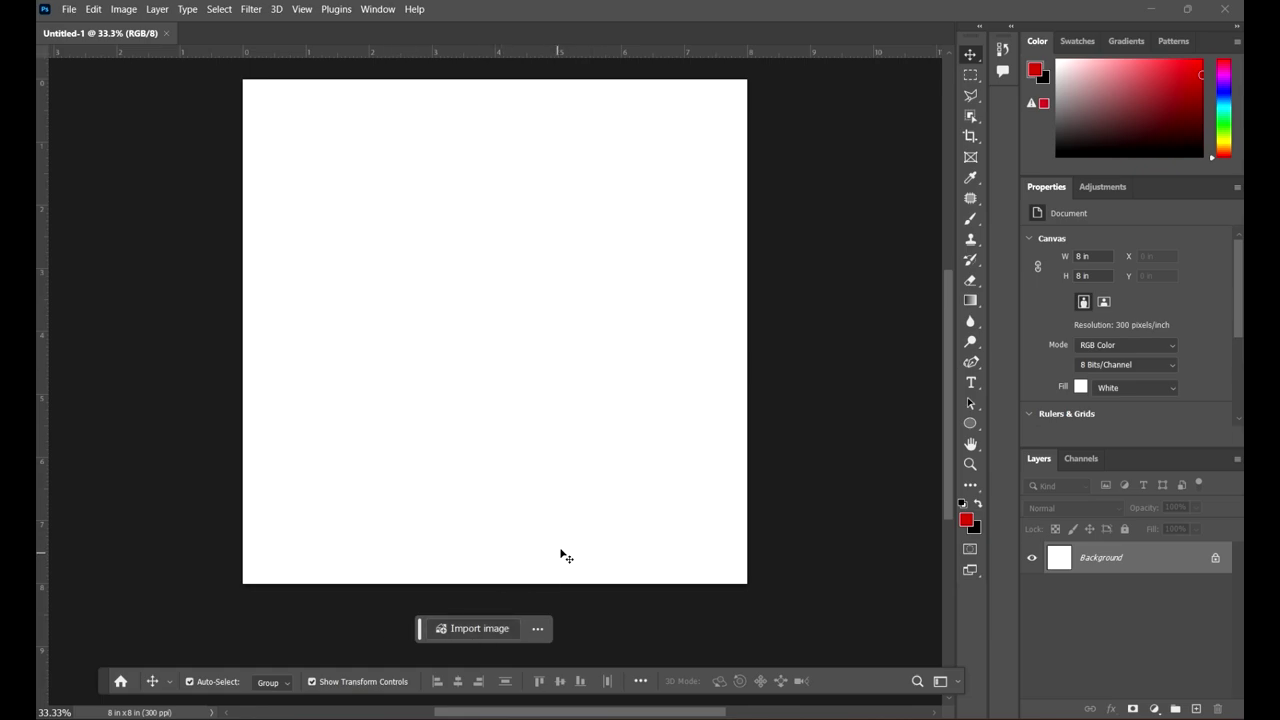
pyautogui.scroll(3, 561, 554)
pyautogui.scroll(-2, 561, 523)
pyautogui.scroll(-1, 561, 523)
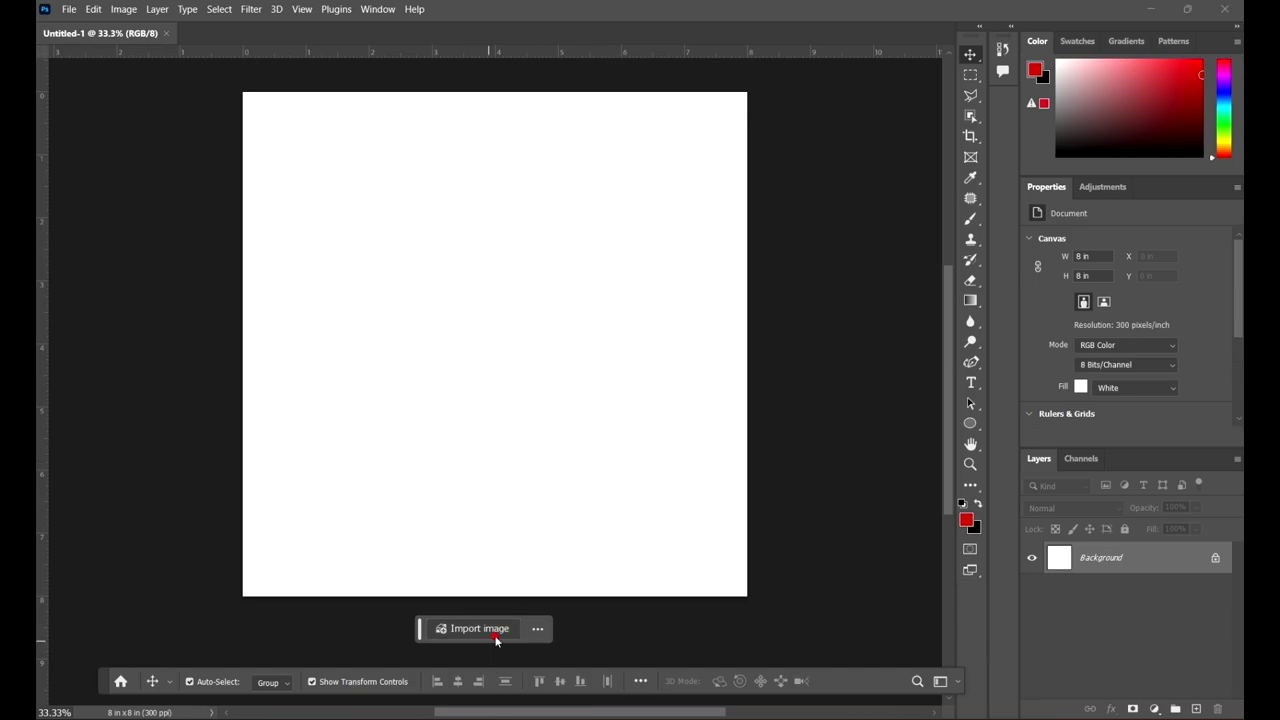
pyautogui.click(495, 636)
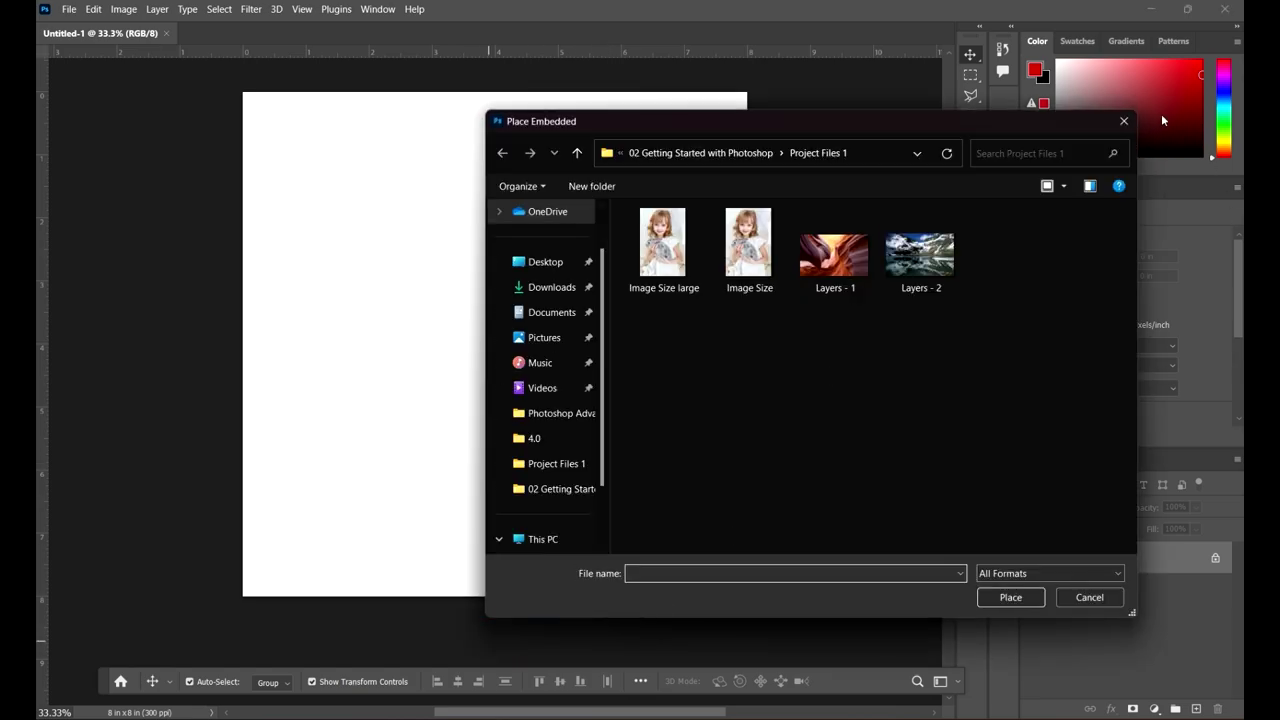
pyautogui.click(1123, 121)
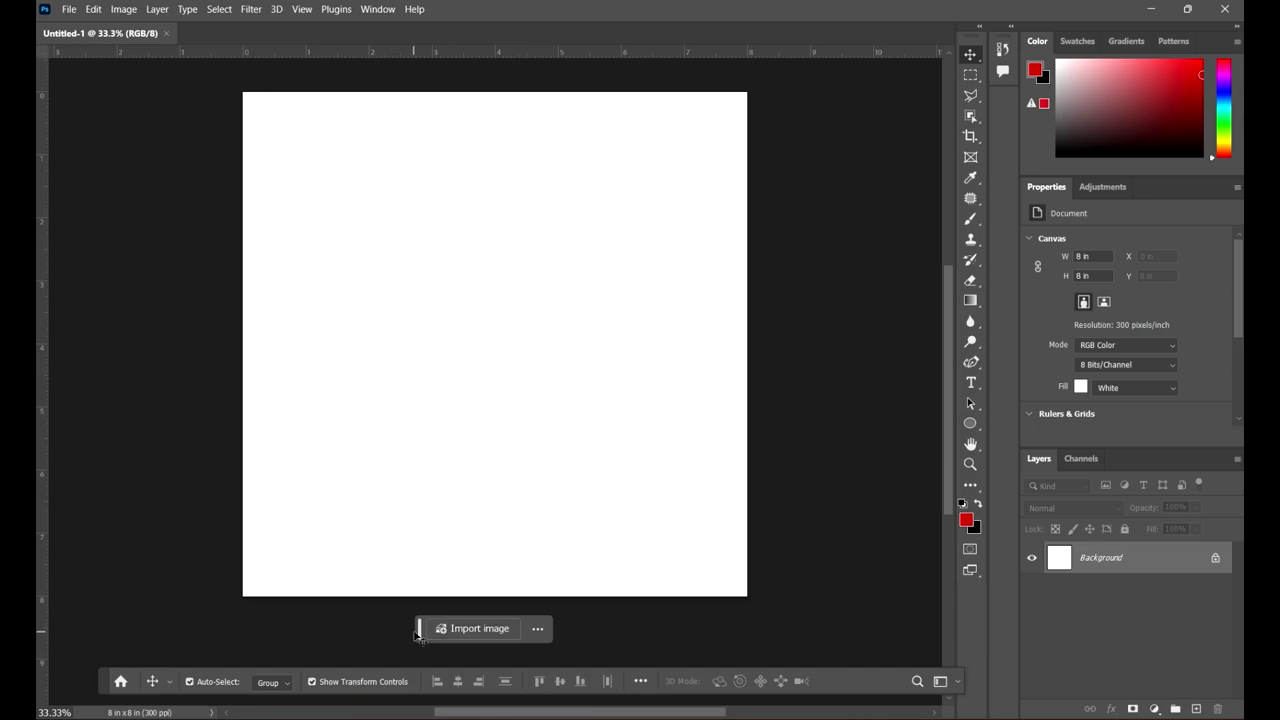
pyautogui.click(541, 632)
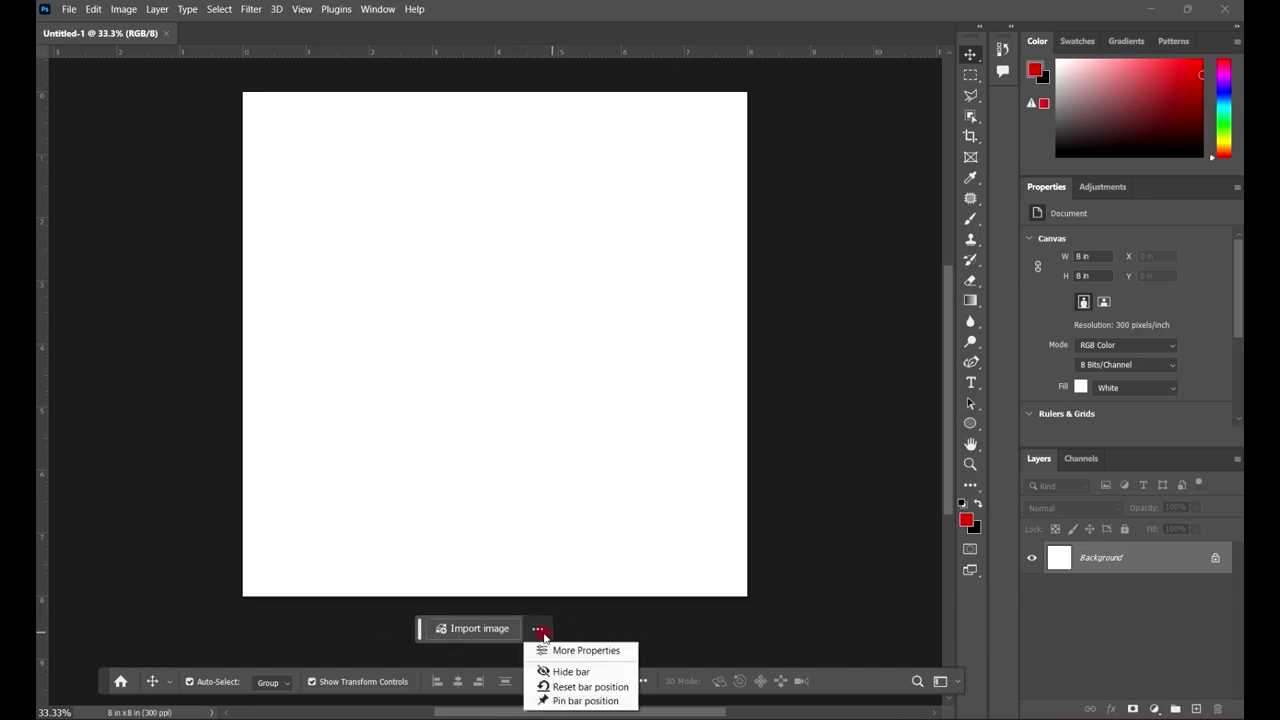
pyautogui.click(540, 652)
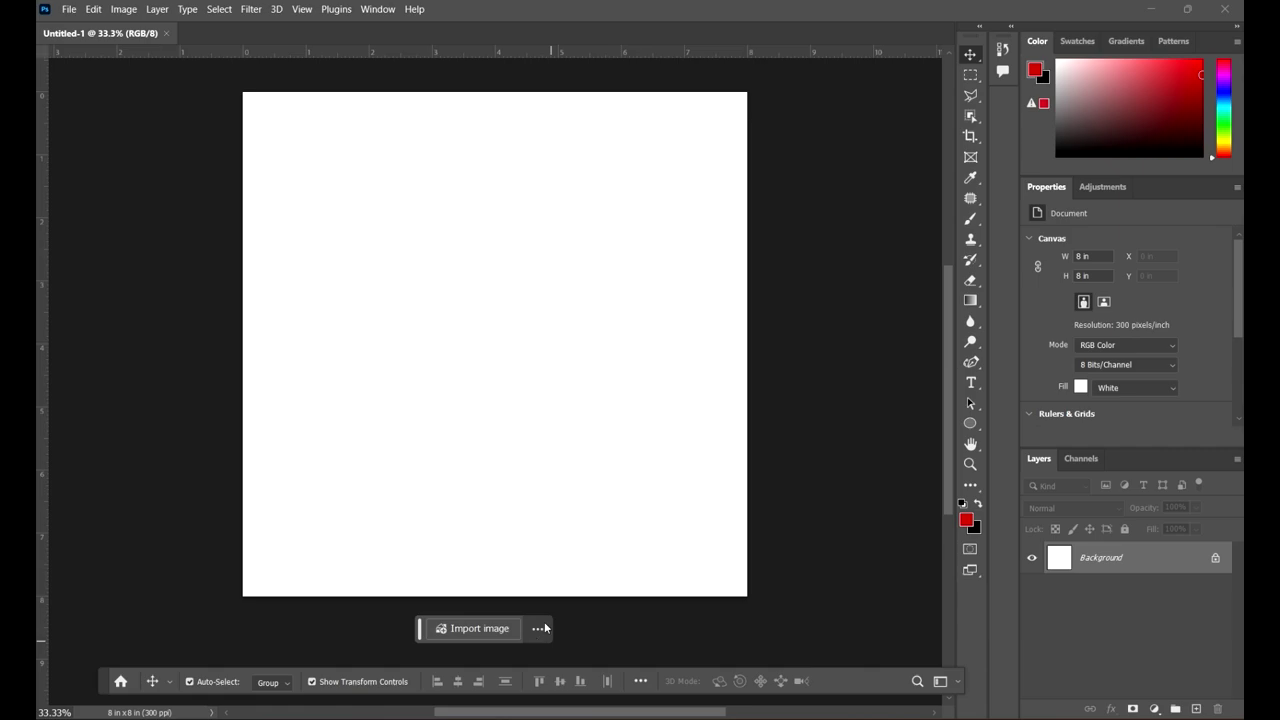
pyautogui.click(541, 628)
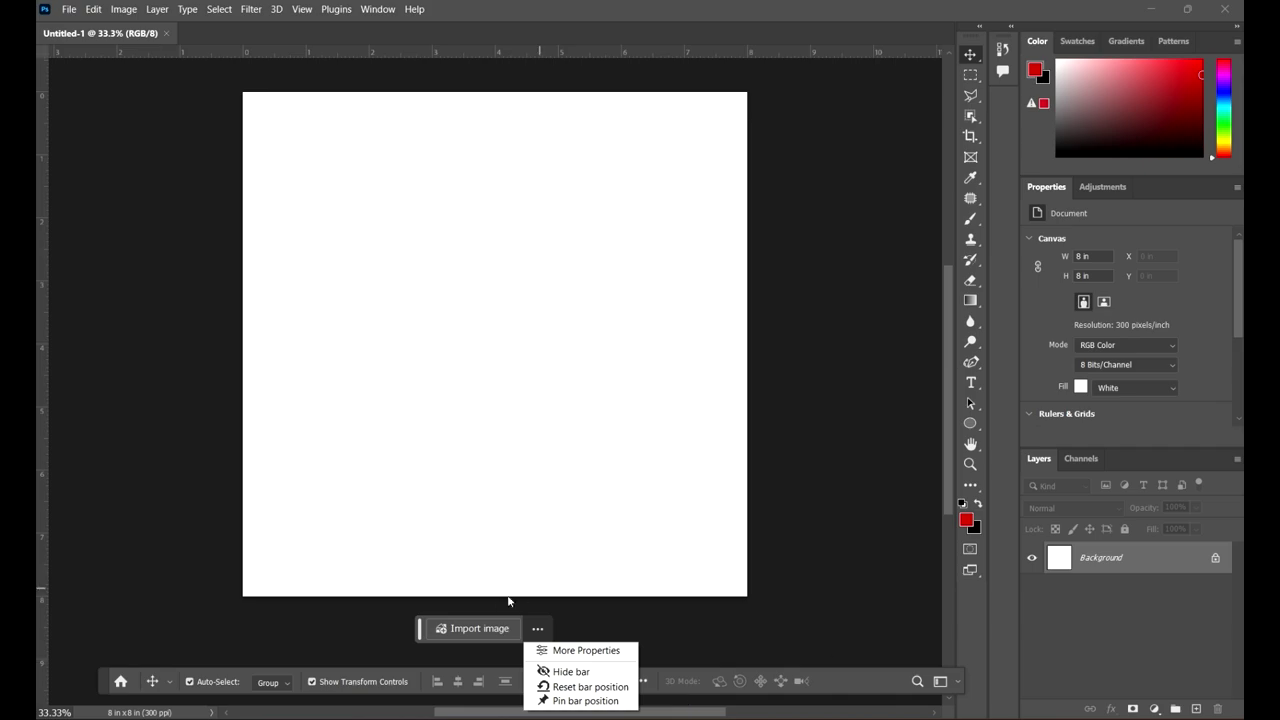
pyautogui.click(419, 634)
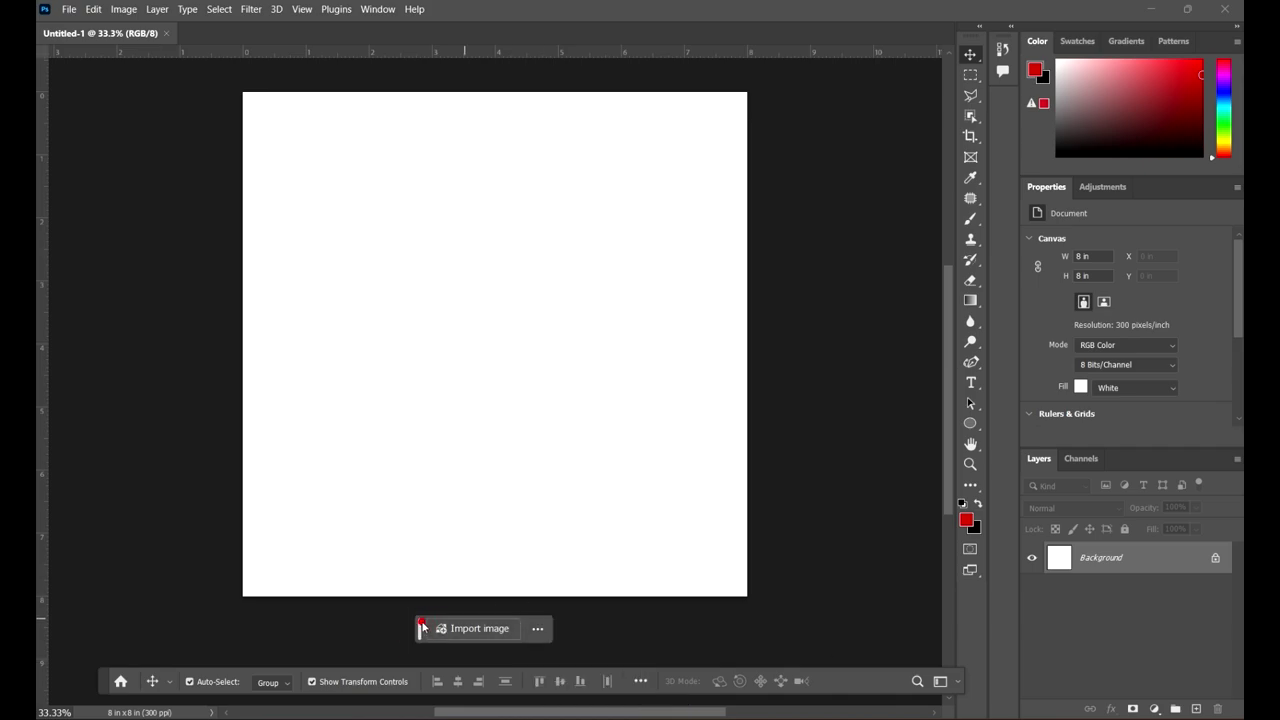
pyautogui.moveTo(420, 630)
pyautogui.mouseDown()
pyautogui.moveTo(495, 646)
pyautogui.moveTo(424, 628)
pyautogui.mouseUp()
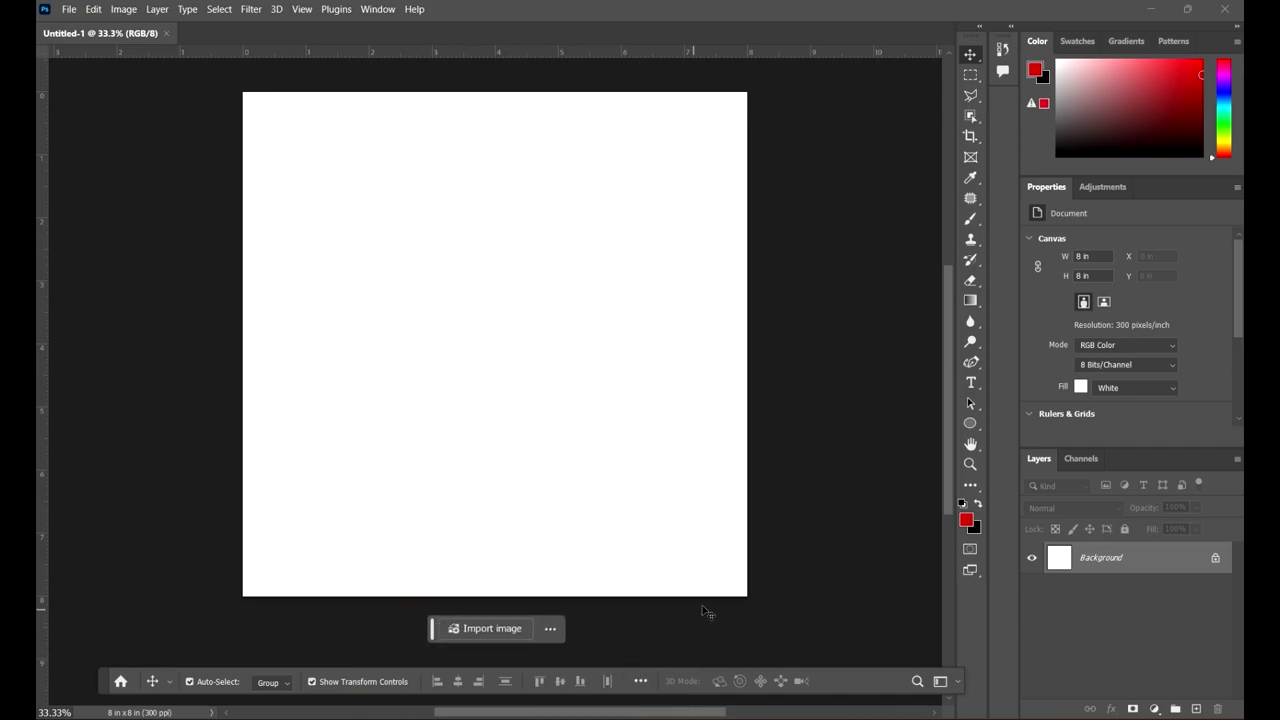
pyautogui.scroll(-2, 600, 585)
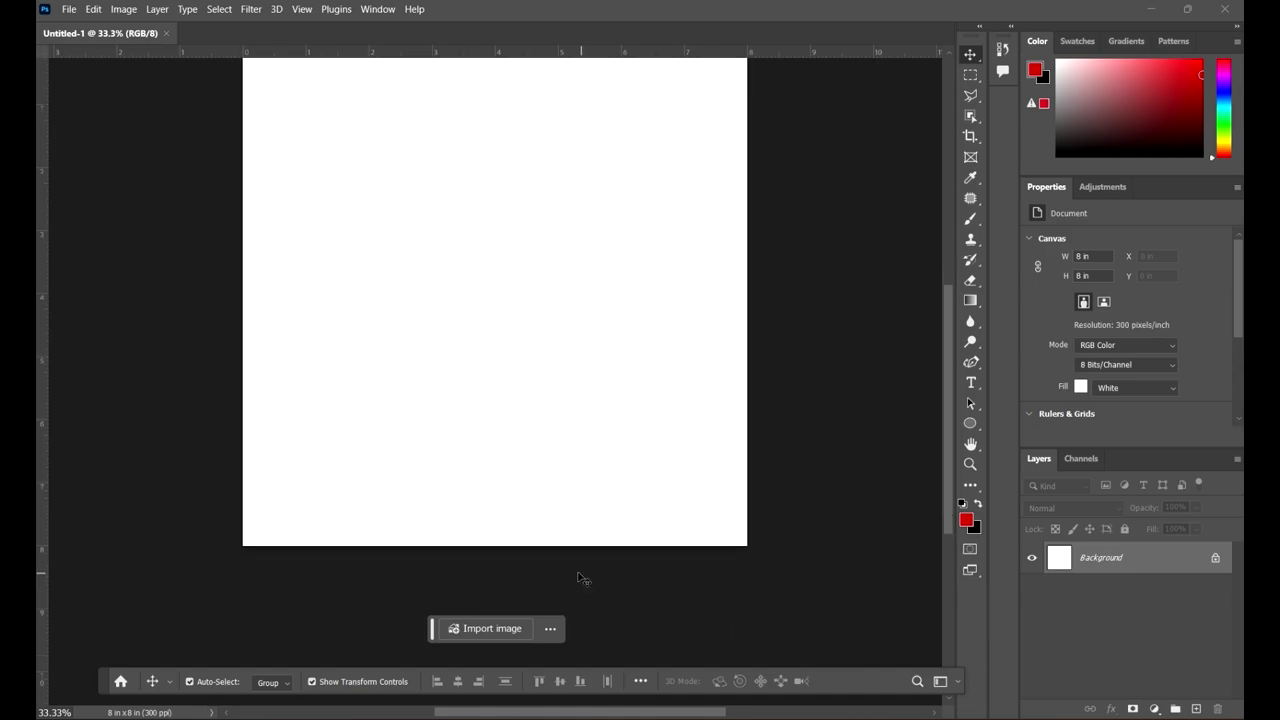
pyautogui.scroll(3, 532, 622)
pyautogui.scroll(-1, 600, 600)
pyautogui.scroll(1, 648, 586)
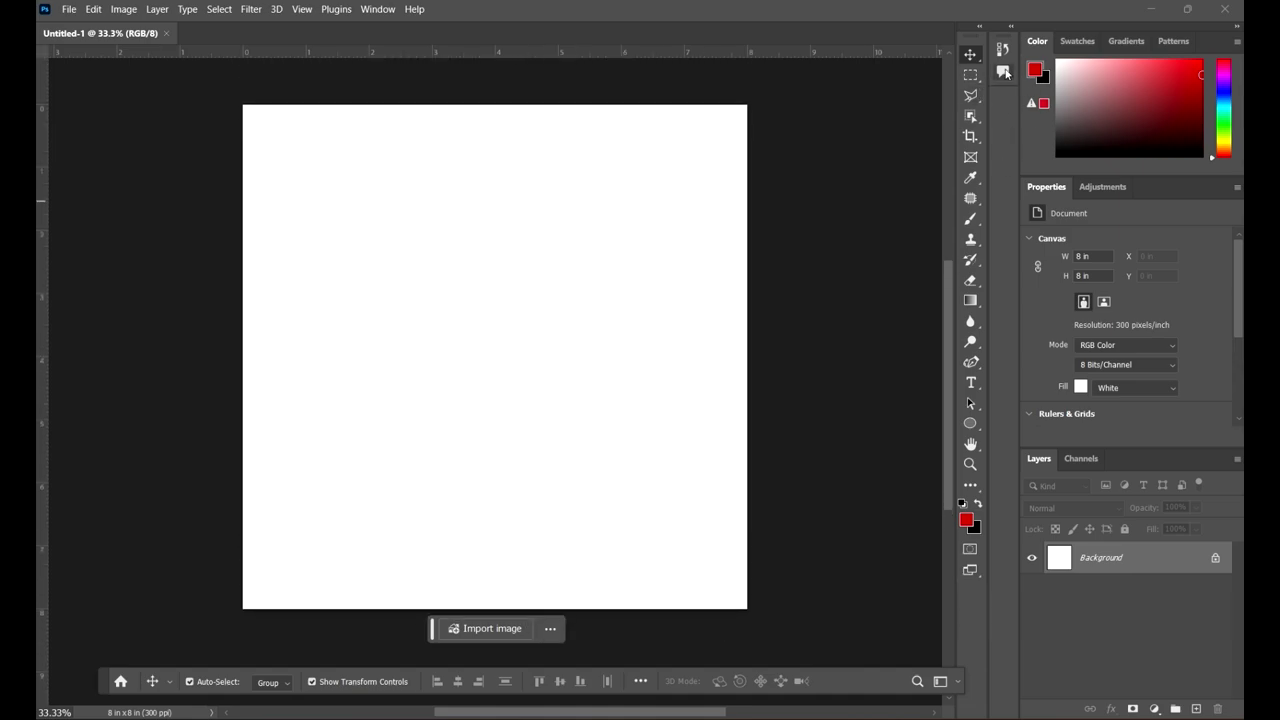
# Close the floated Comments panel and dock History as a tab with Properties and Adjustments.
pyautogui.moveTo(1008, 79); pyautogui.dragTo(476, 212)
pyautogui.click(483, 197)
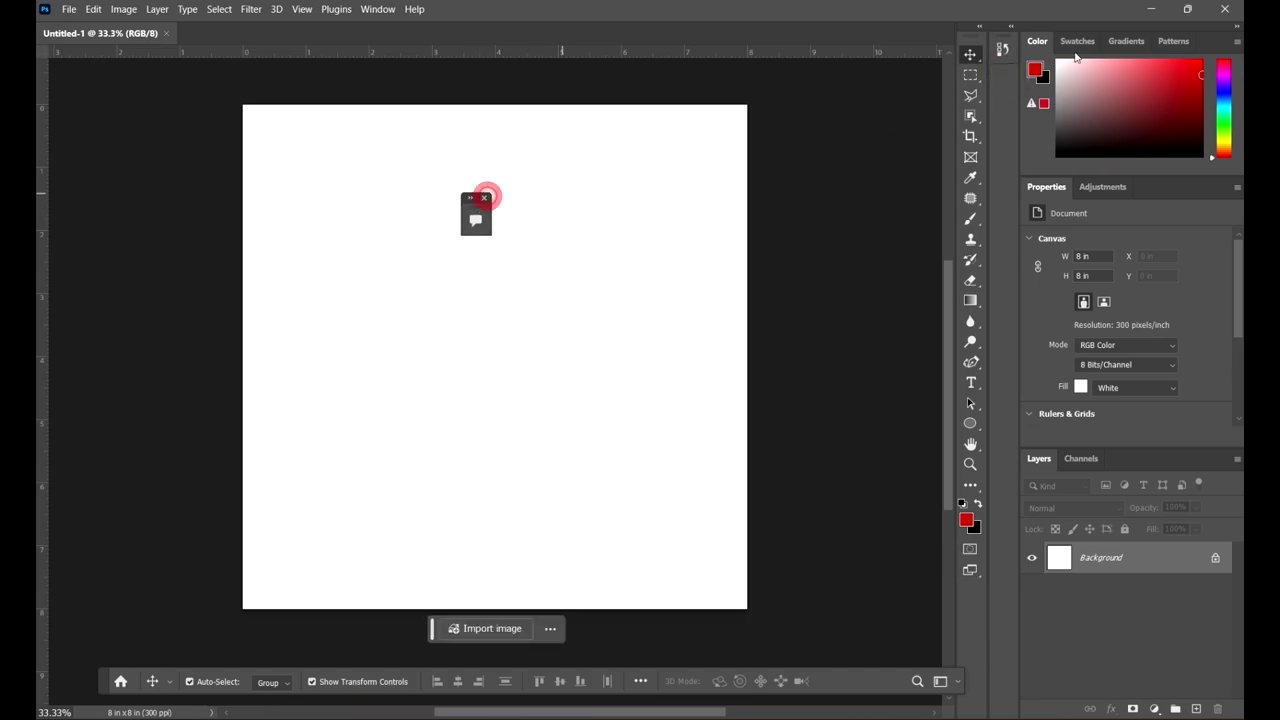
pyautogui.click(1003, 49)
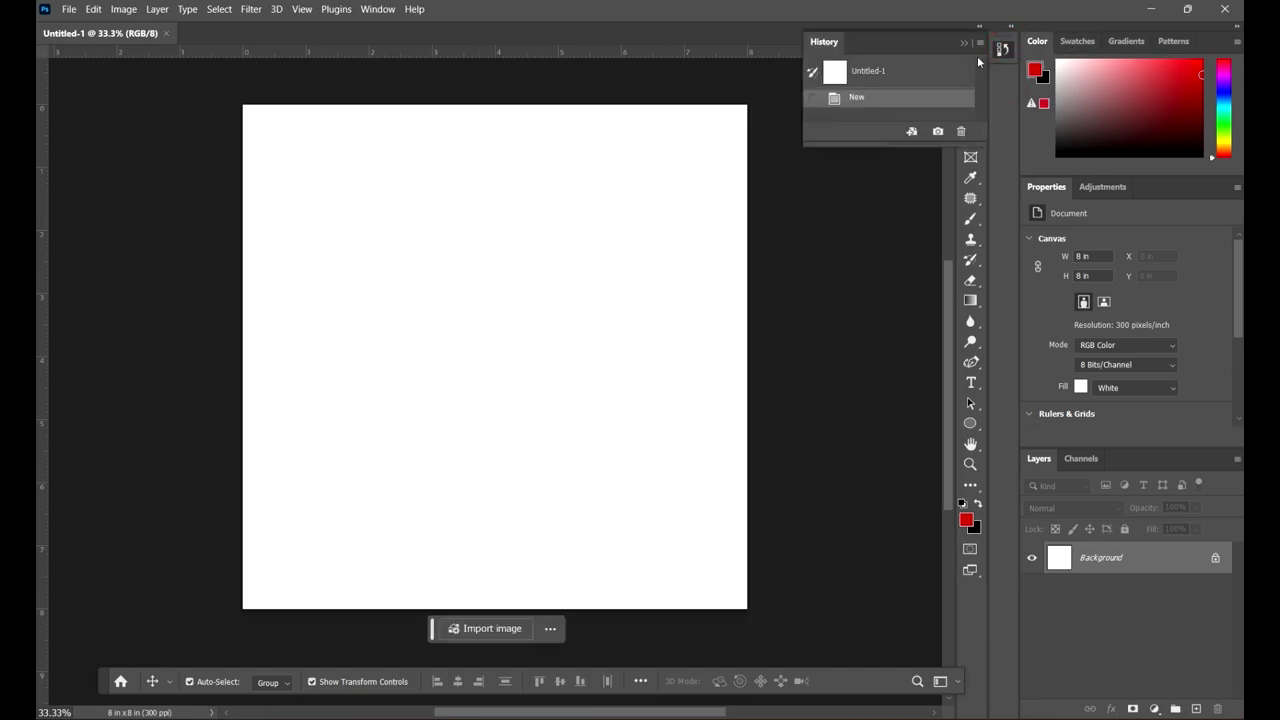
pyautogui.moveTo(888, 38); pyautogui.dragTo(1185, 199)
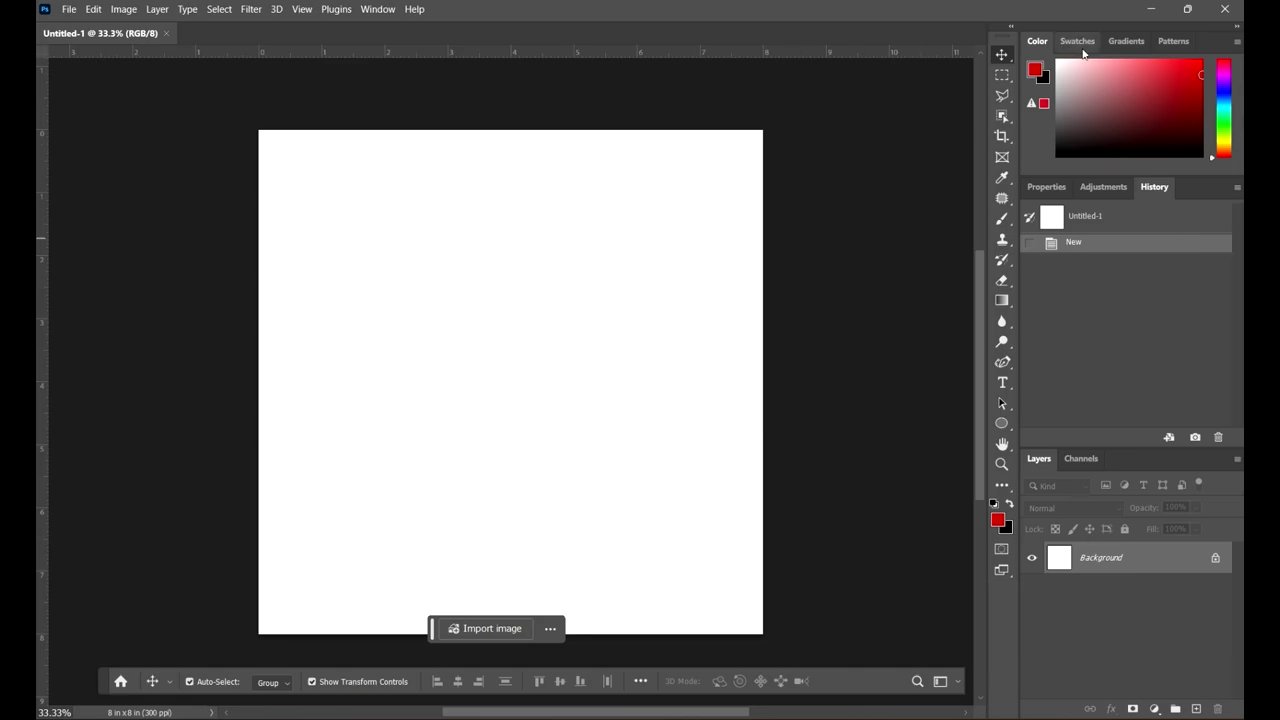
# Move the Color panel into the lower dock, pick a lighter pinkish red, and enlarge it.
pyautogui.moveTo(1040, 44); pyautogui.dragTo(984, 575)
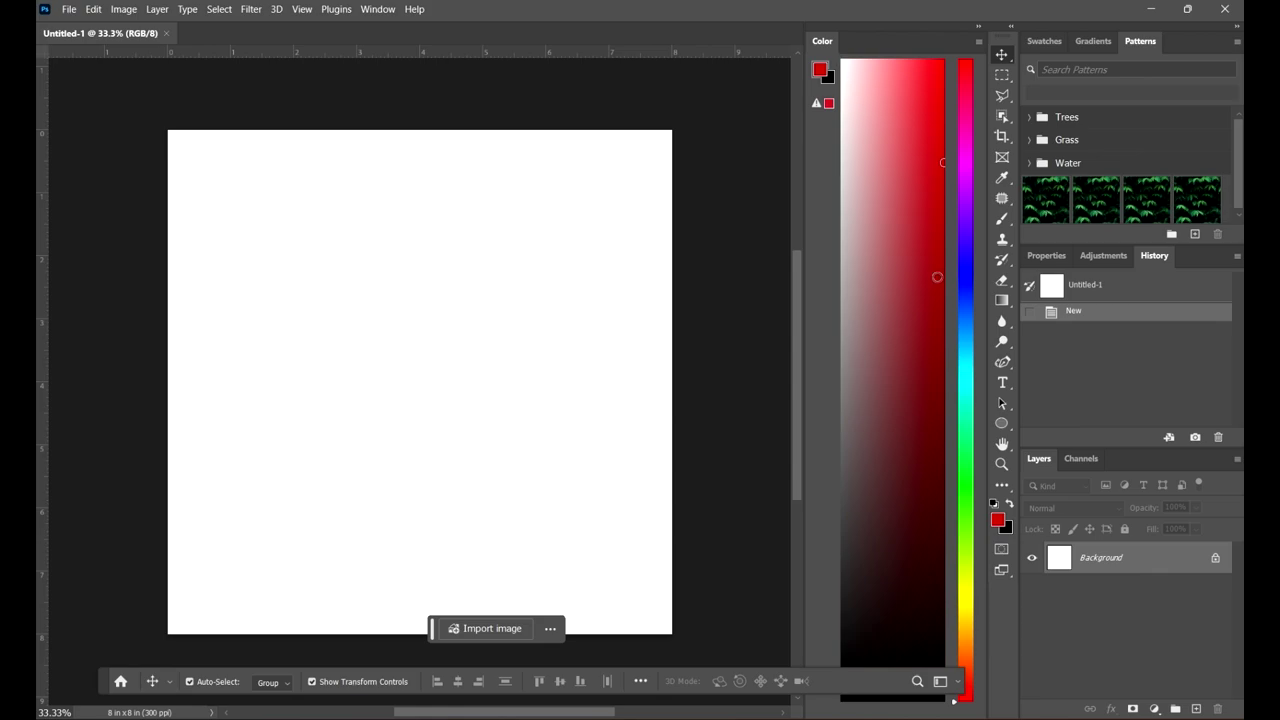
pyautogui.moveTo(824, 46); pyautogui.dragTo(992, 630)
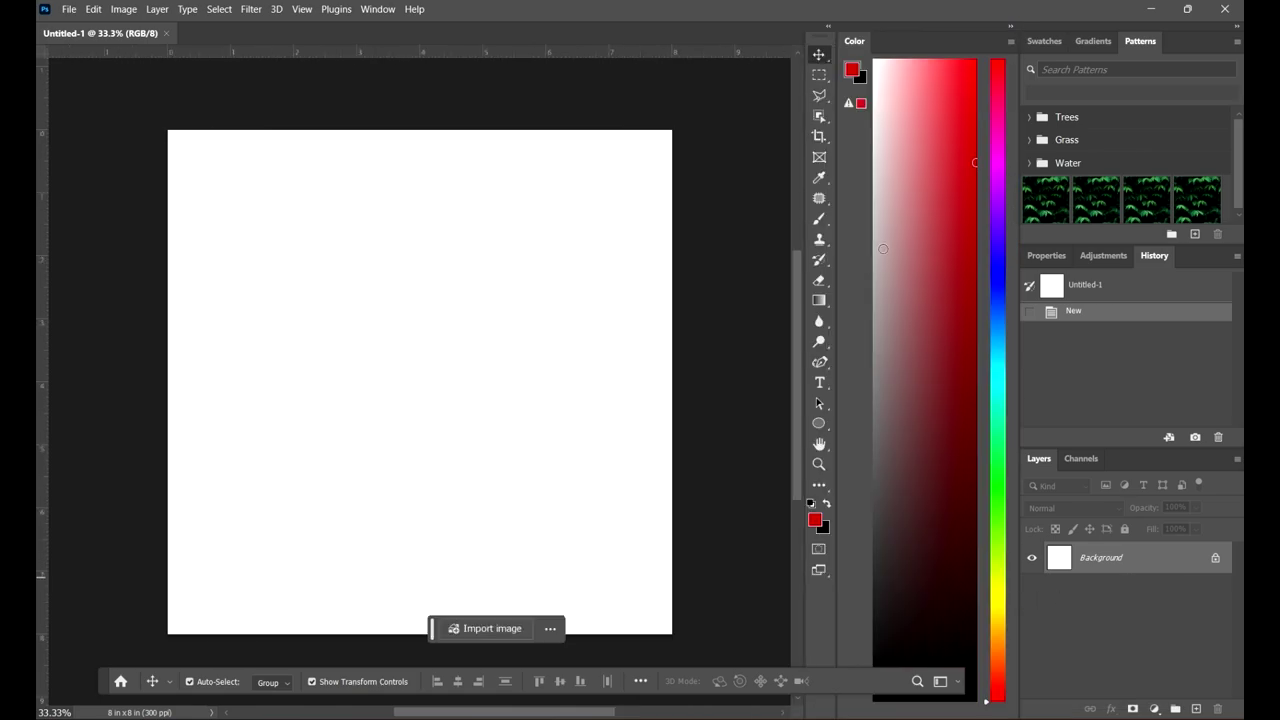
pyautogui.moveTo(865, 40); pyautogui.dragTo(1088, 461)
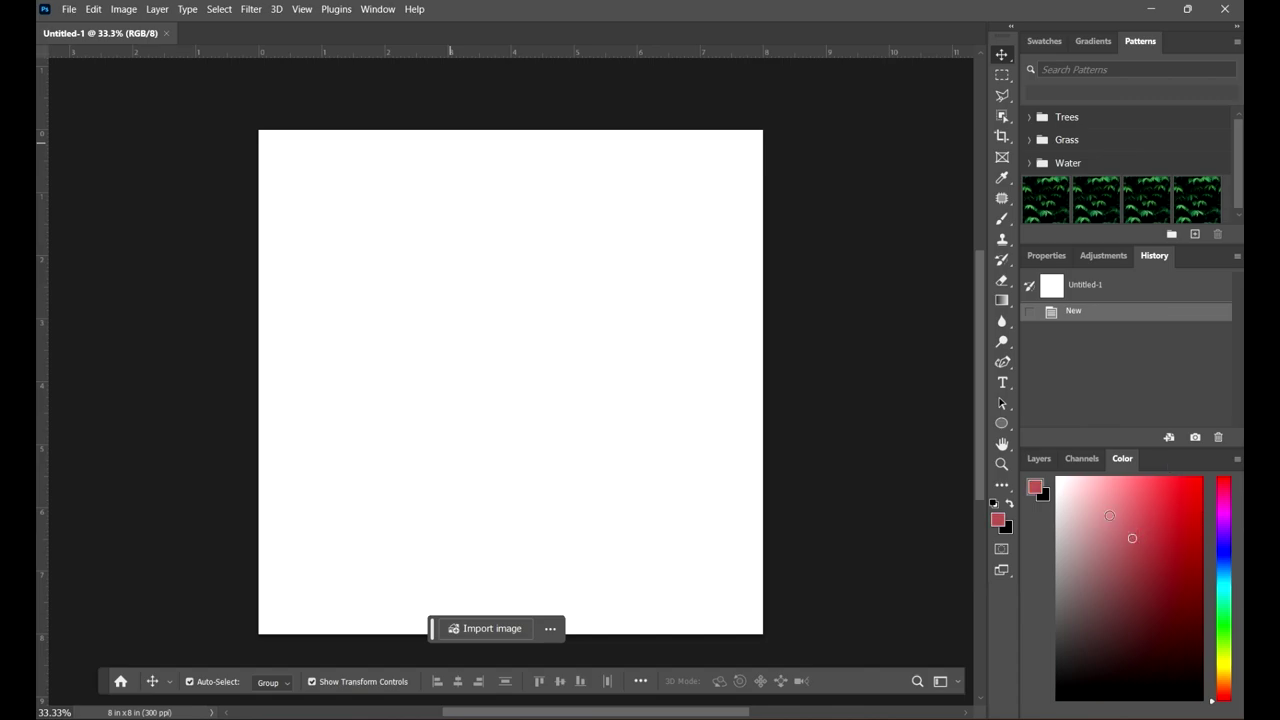
pyautogui.moveTo(1150, 530); pyautogui.dragTo(1194, 497)
pyautogui.moveTo(1150, 447); pyautogui.dragTo(1152, 391)
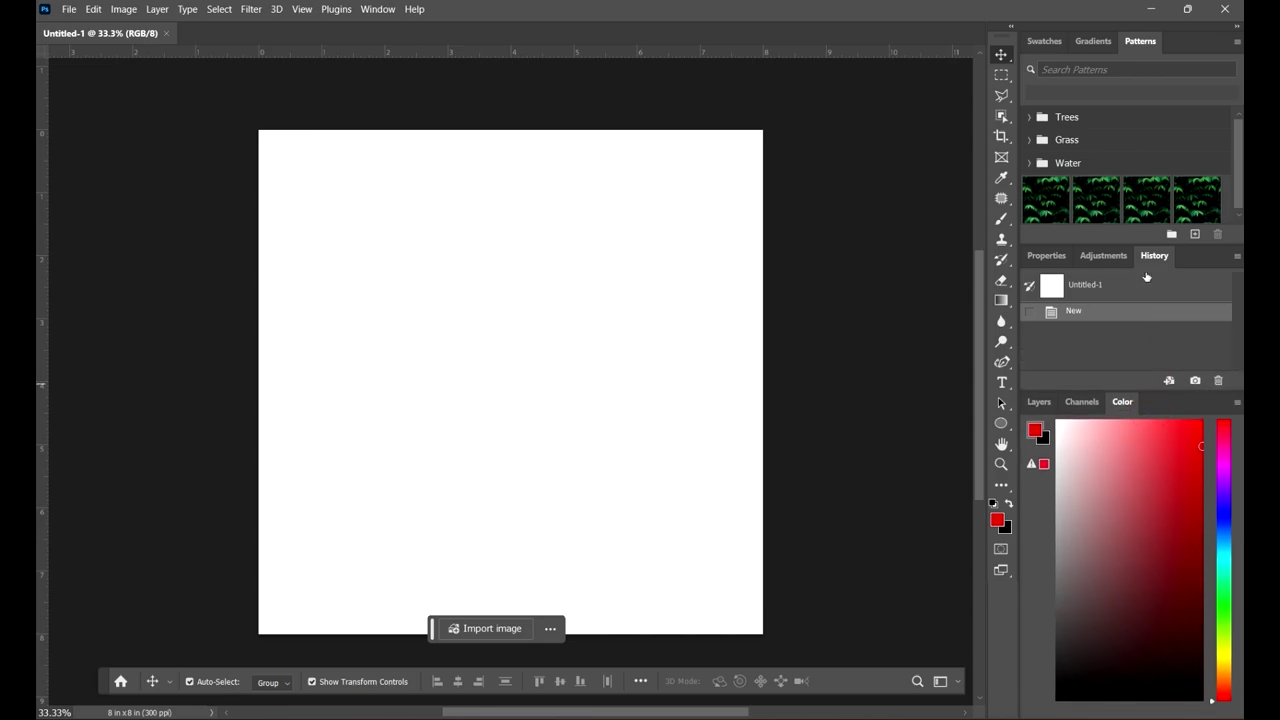
# Bring Swatches and the canvas Properties panel (8 x 8 in, 300 ppi) to the front.
pyautogui.click(1092, 41)
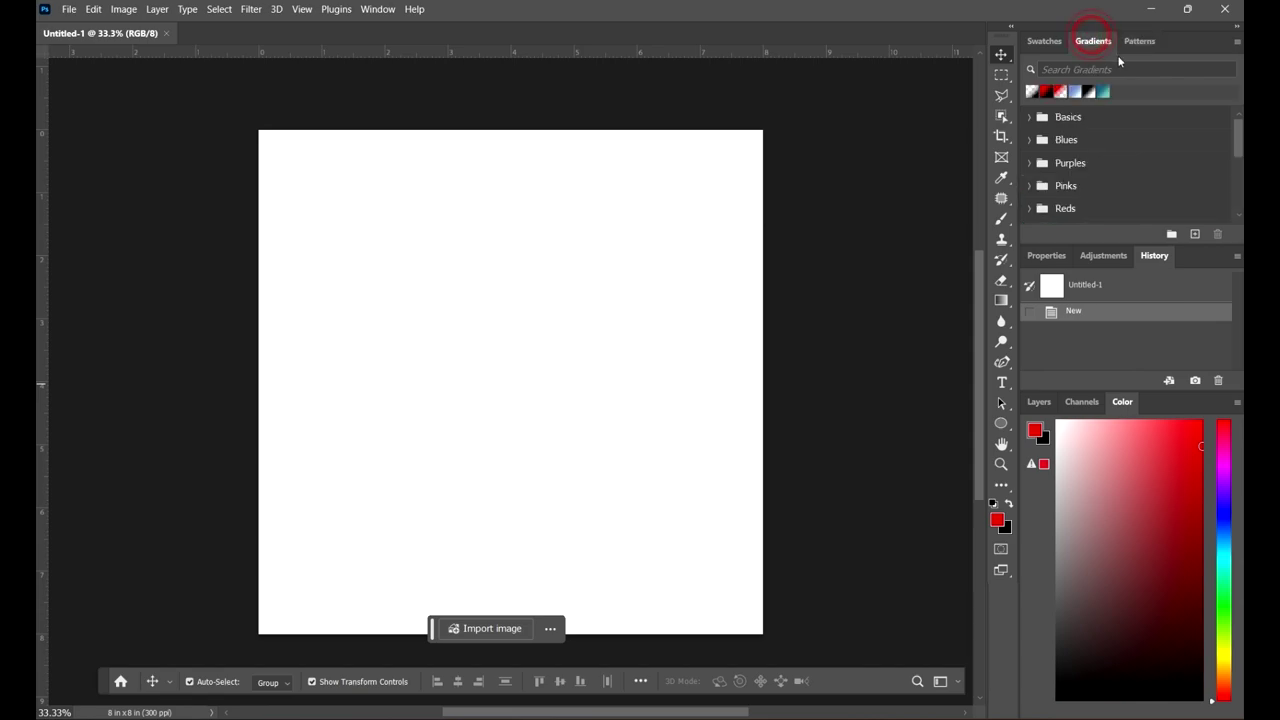
pyautogui.click(1055, 46)
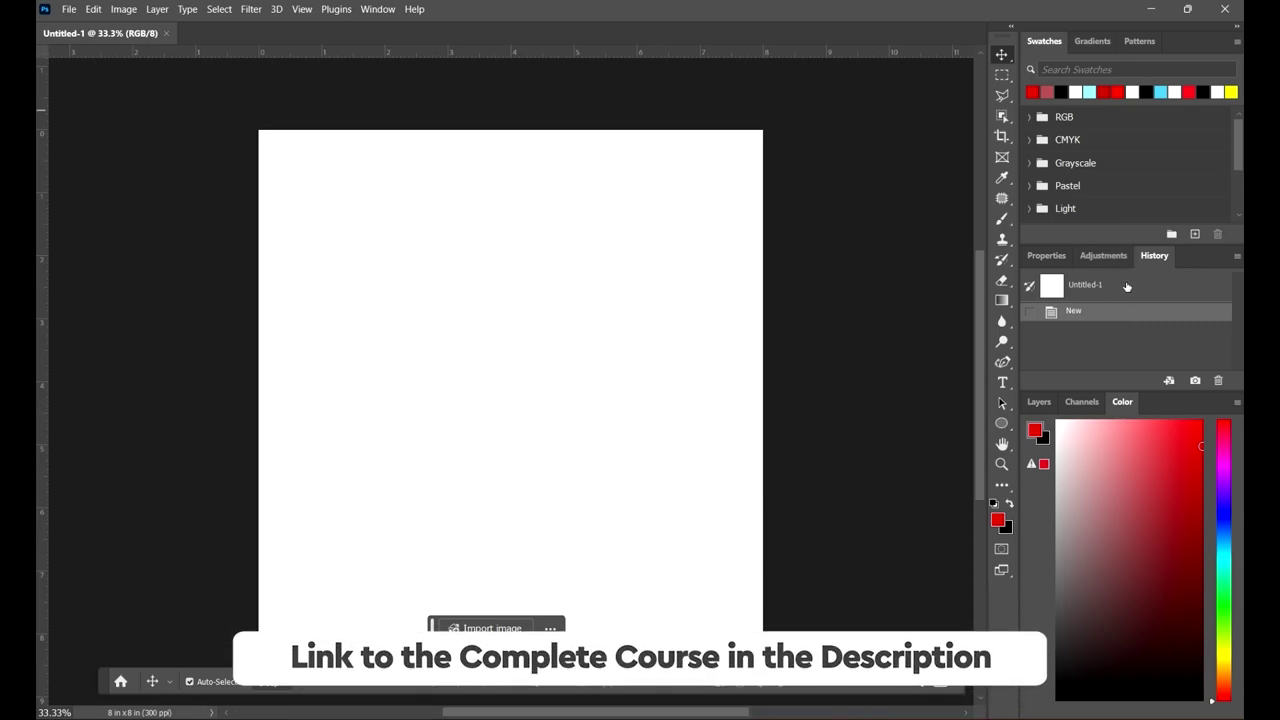
pyautogui.click(1103, 255)
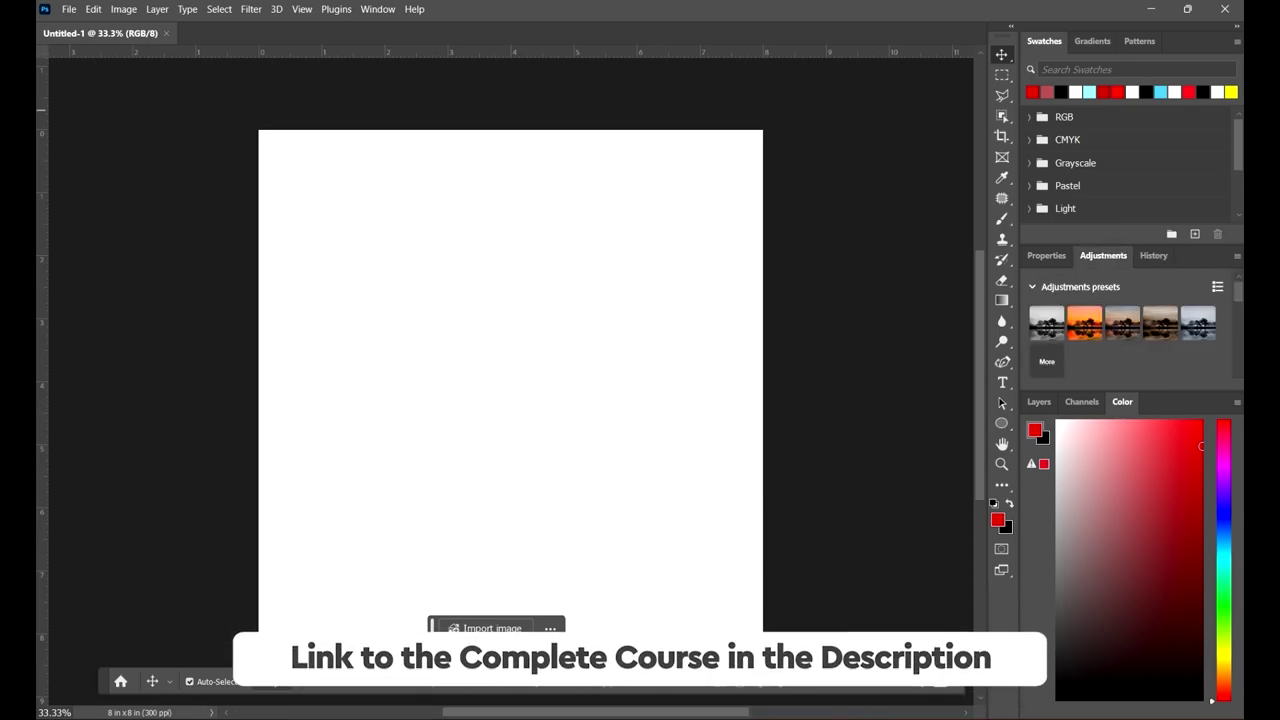
pyautogui.click(1046, 255)
pyautogui.click(378, 9)
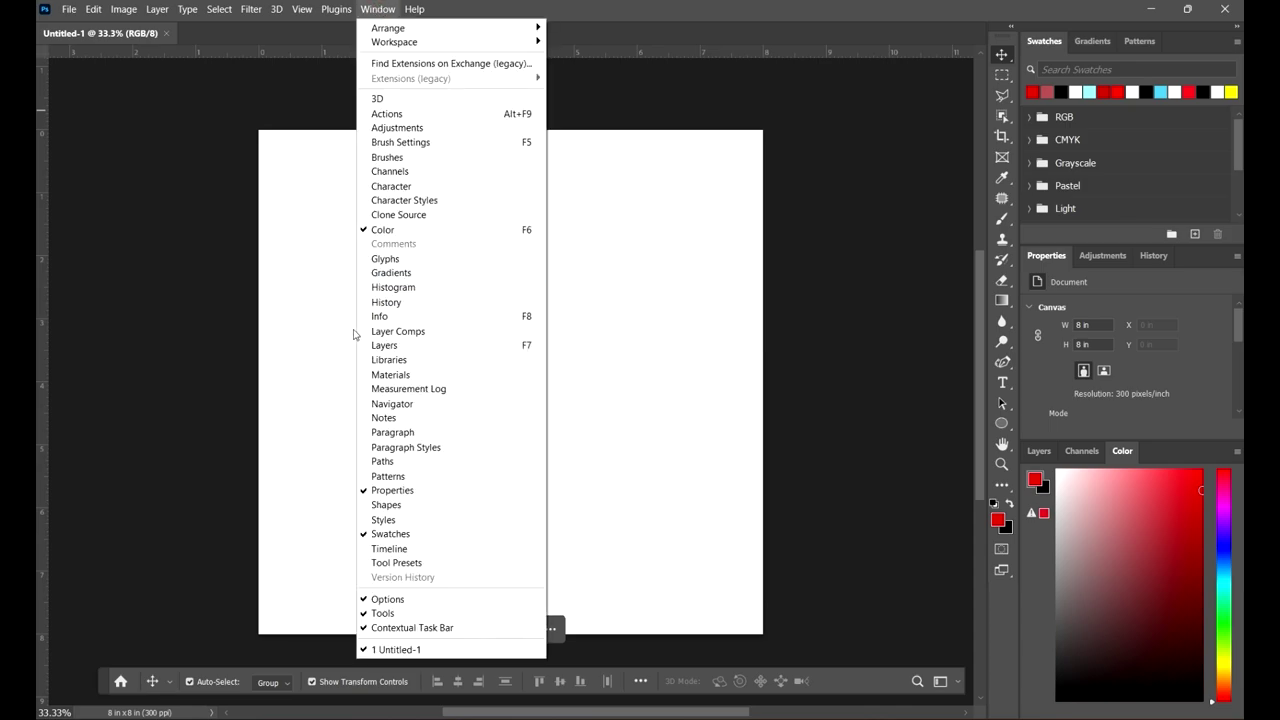
# Open the Character panel from the Window menu and toggle it between icon and expanded views.
pyautogui.click(432, 186)
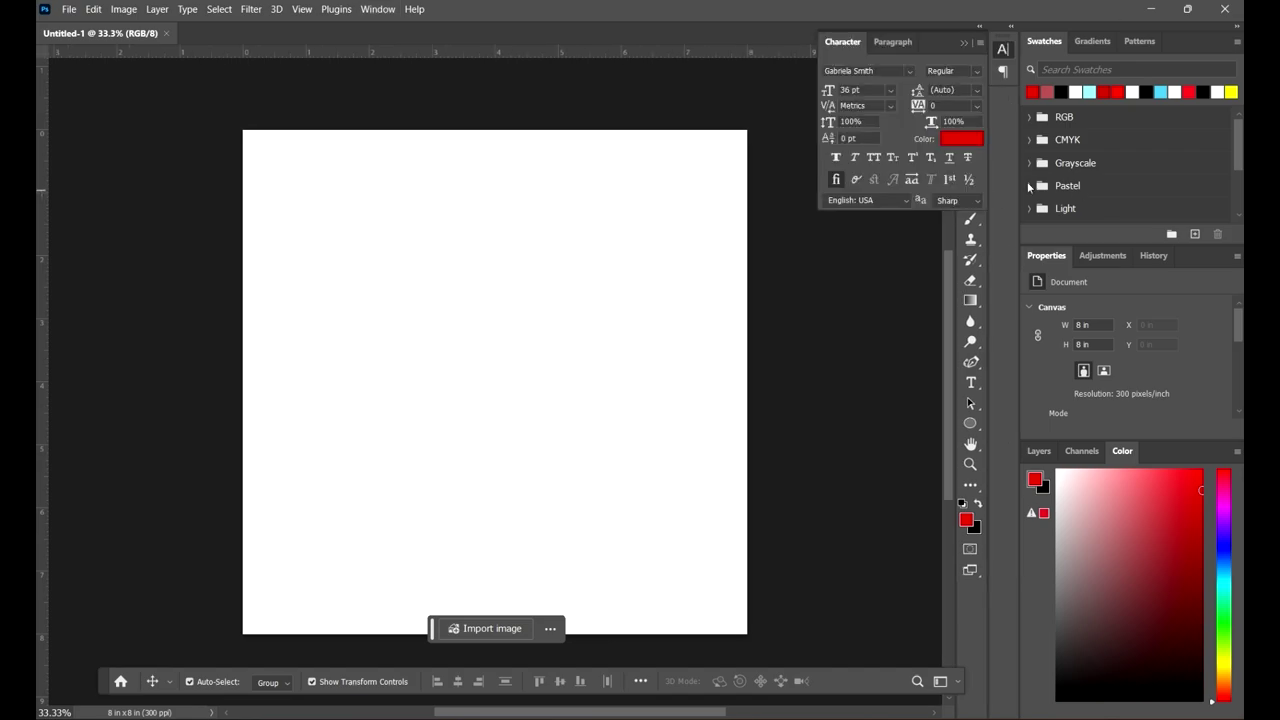
pyautogui.moveTo(760, 343); pyautogui.dragTo(822, 325)
pyautogui.click(963, 45)
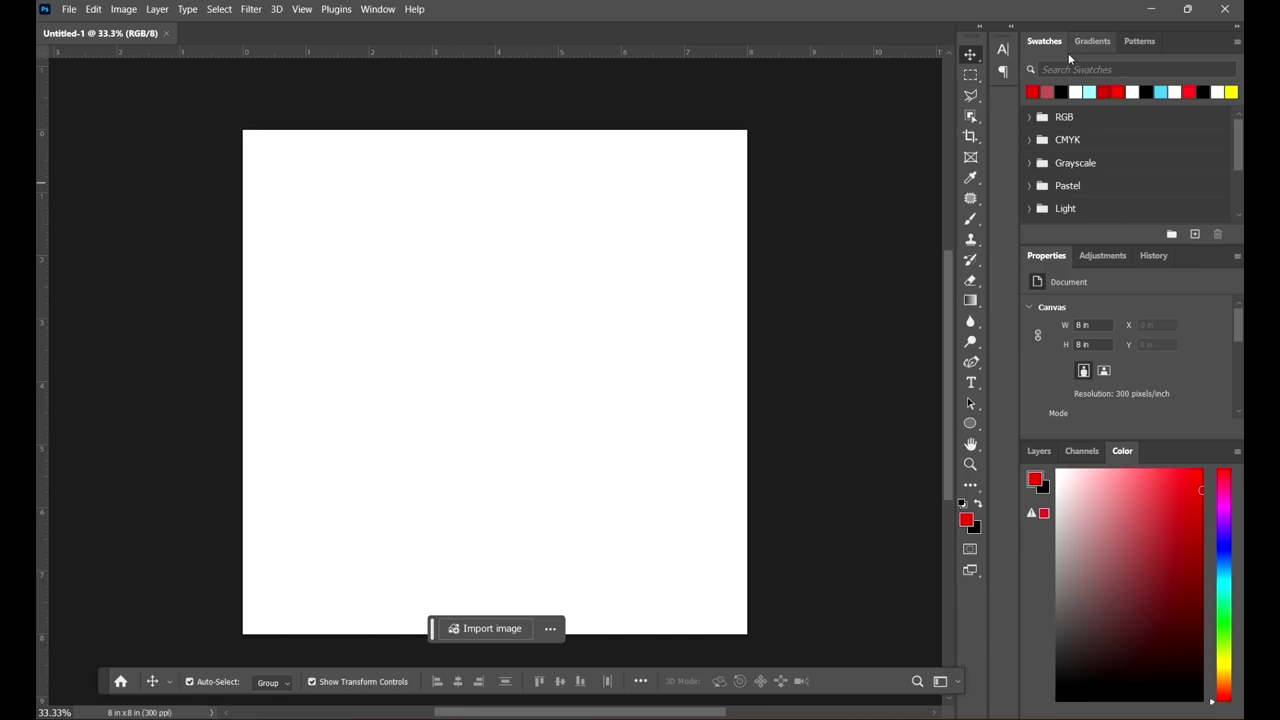
pyautogui.click(1003, 49)
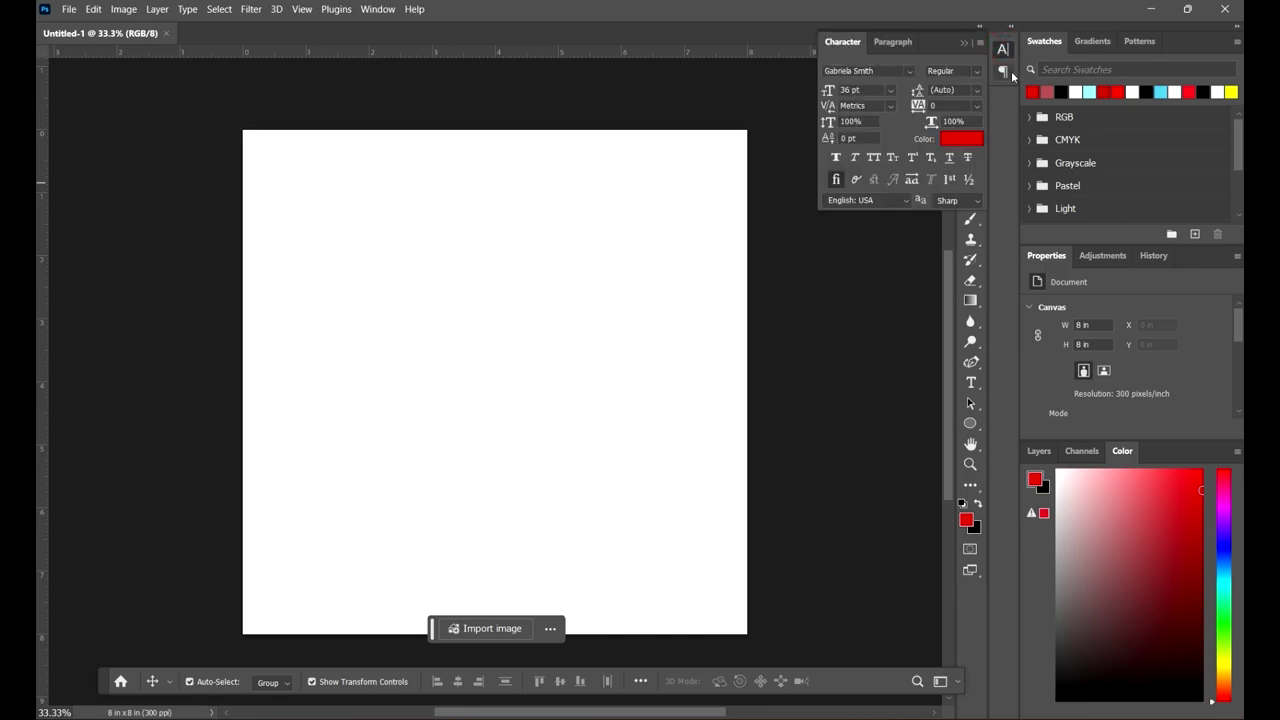
pyautogui.click(964, 43)
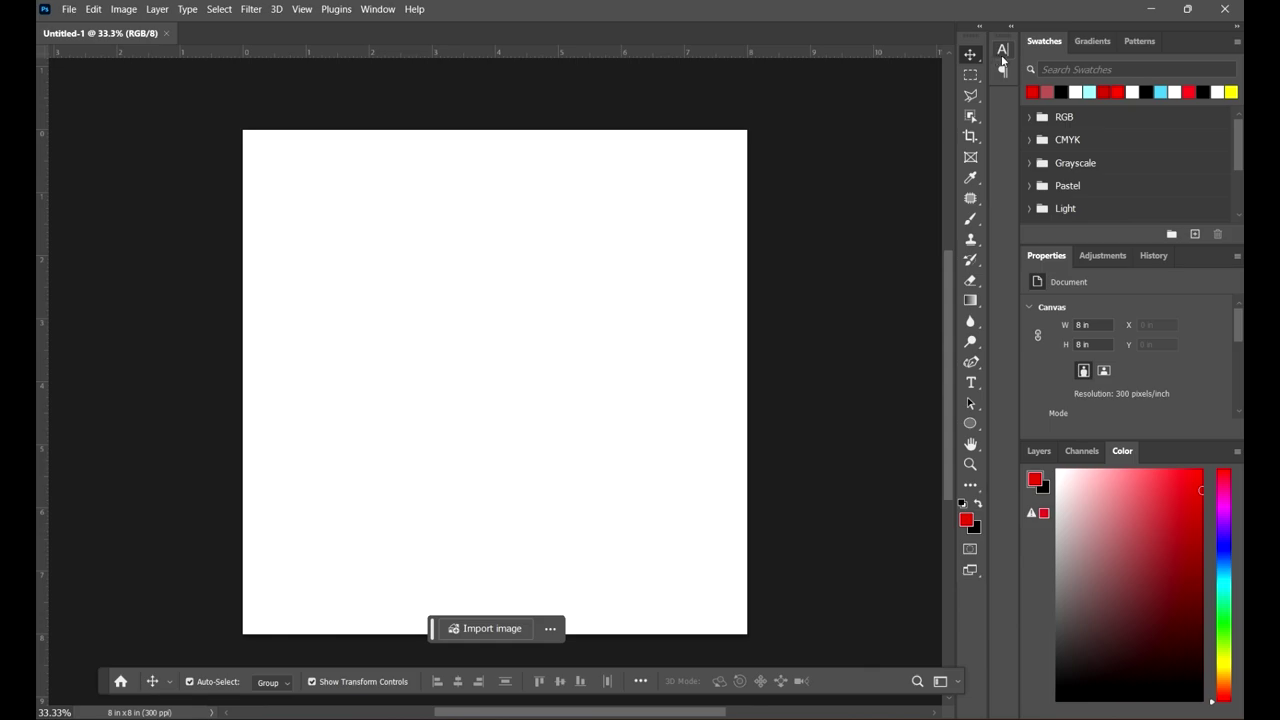
pyautogui.click(1003, 52)
pyautogui.click(1003, 52)
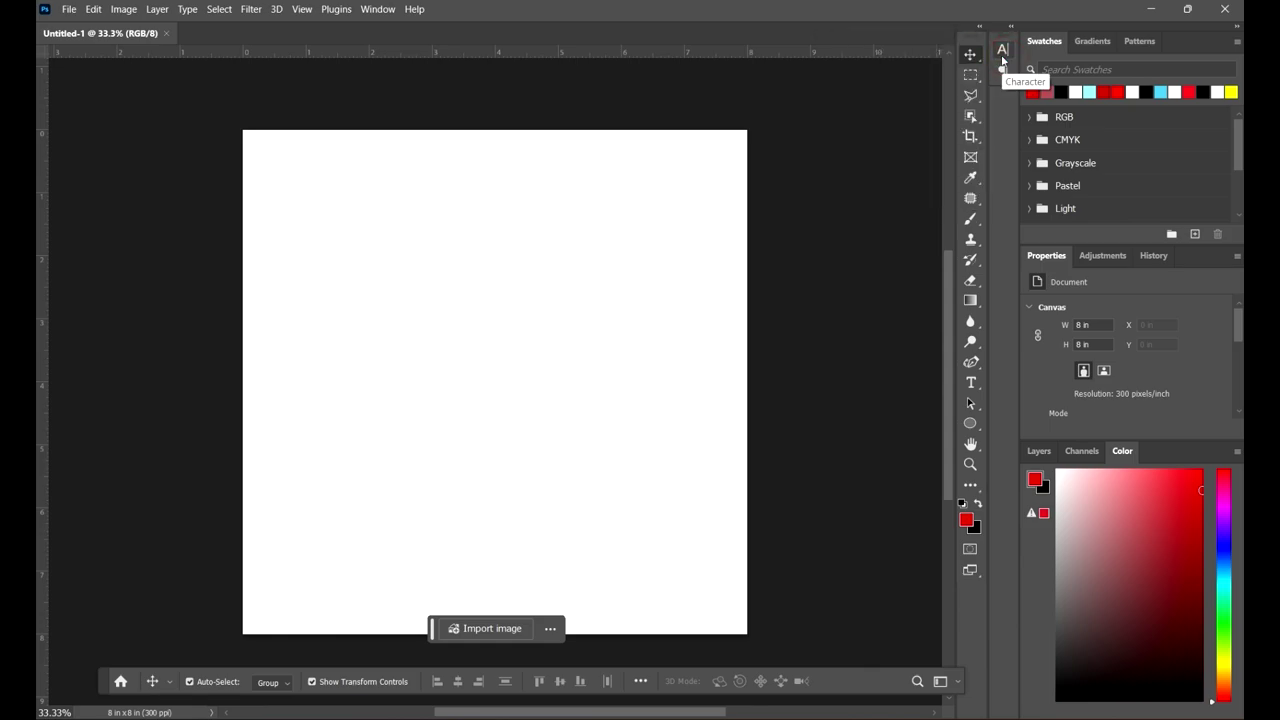
# Group Character and Paragraph with Swatches, show Patterns, and move the contextual task bar top-left.
pyautogui.moveTo(1001, 40); pyautogui.dragTo(1172, 45)
pyautogui.click(1110, 40)
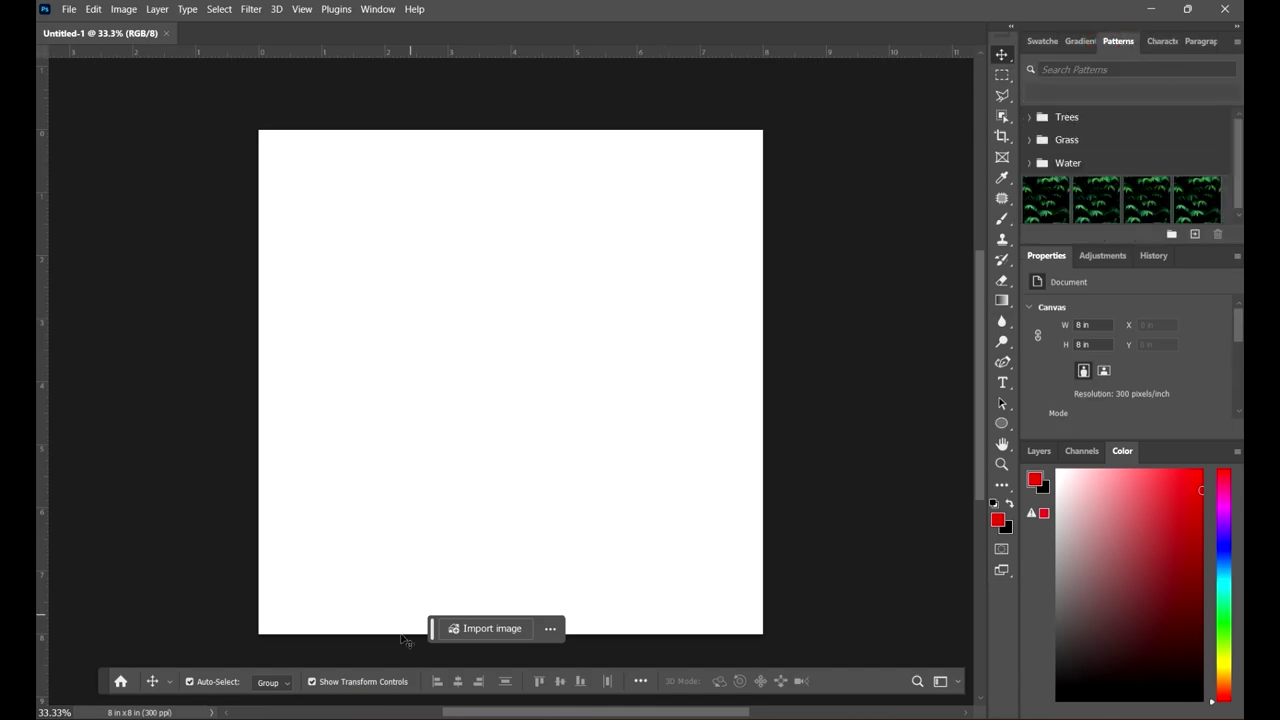
pyautogui.moveTo(431, 632); pyautogui.dragTo(56, 79)
# Save the arranged panel layout as a custom workspace called 'Edited Workspace'.
pyautogui.scroll(-1, 640, 346)
pyautogui.scroll(2, 634, 354)
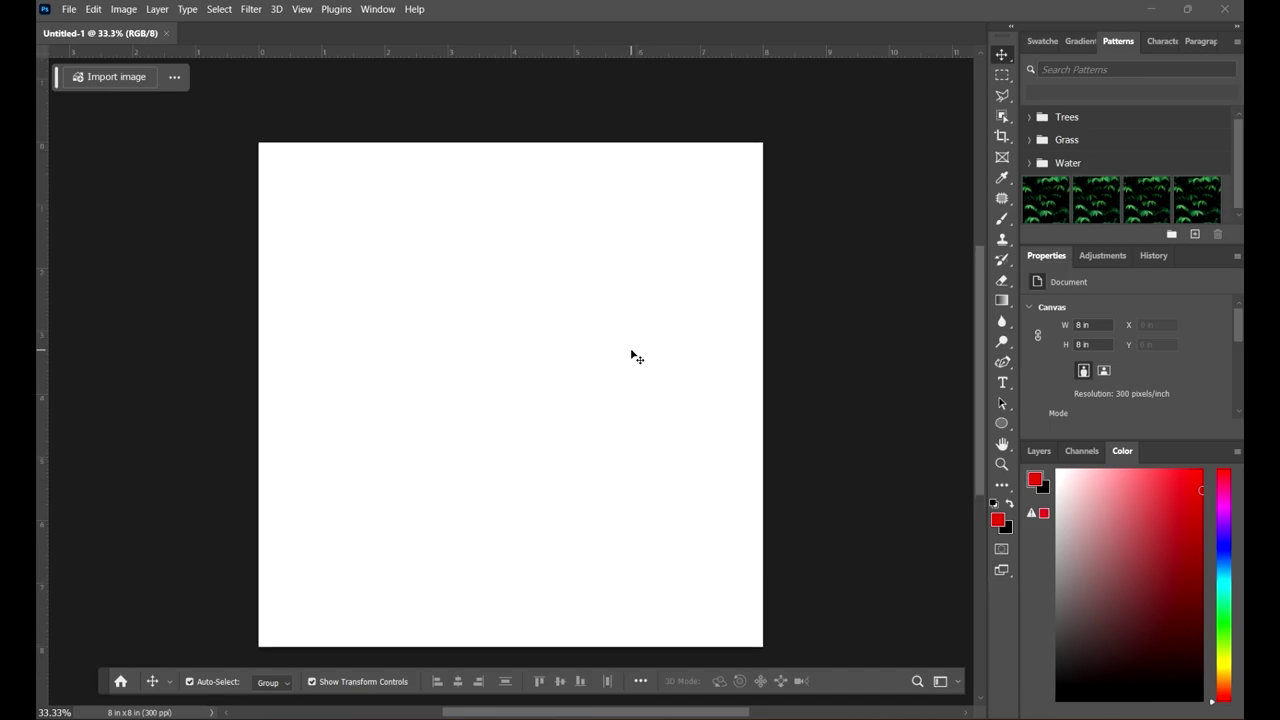
pyautogui.scroll(-2, 740, 337)
pyautogui.scroll(2, 856, 312)
pyautogui.click(376, 9)
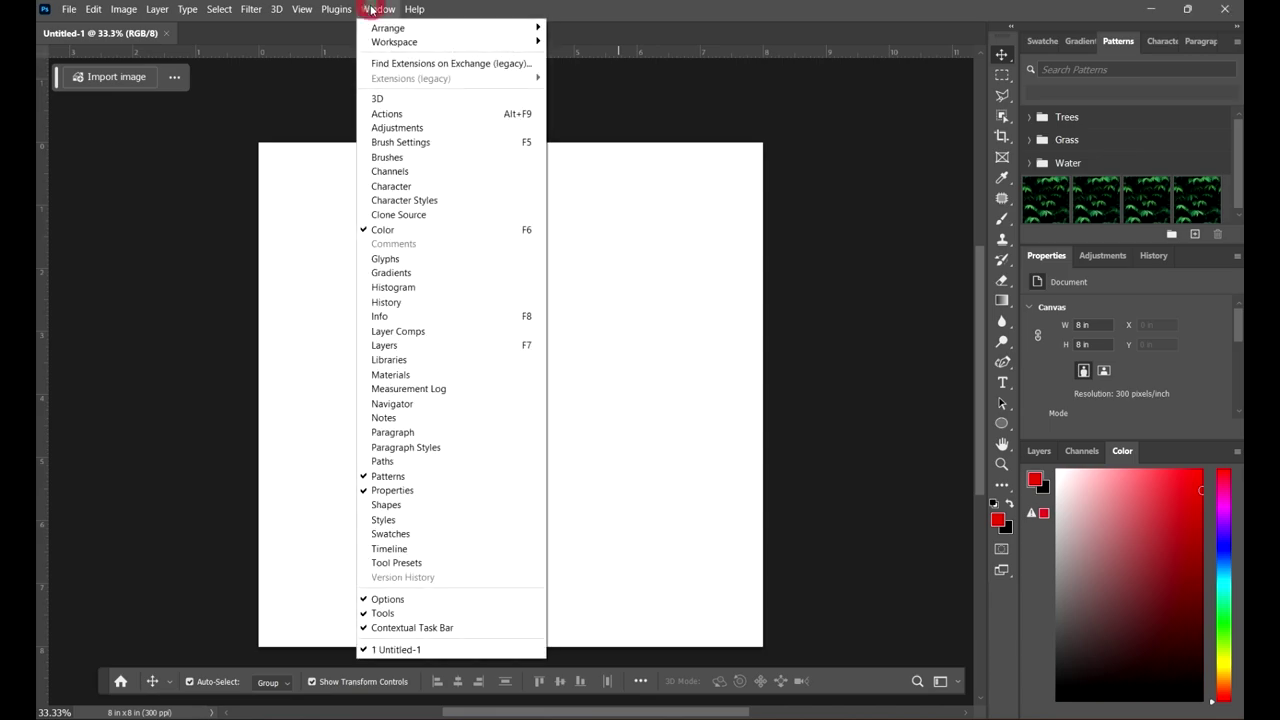
pyautogui.moveTo(372, 20)
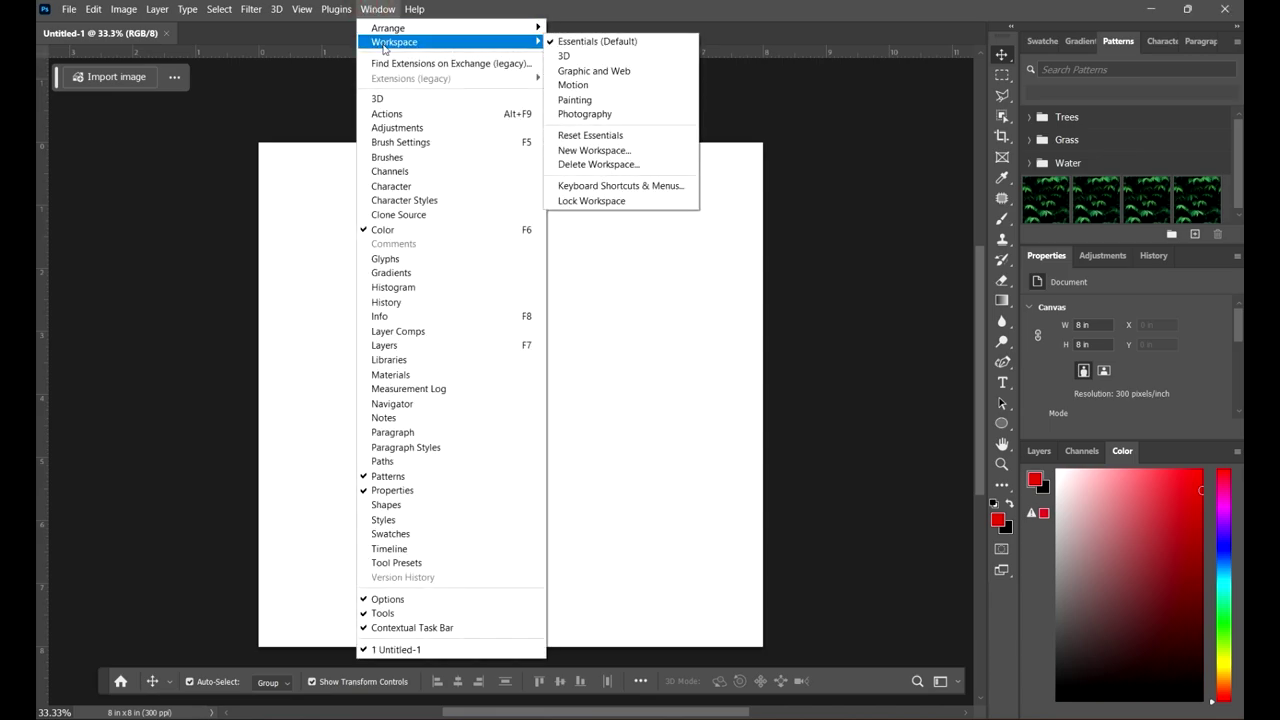
pyautogui.click(624, 151)
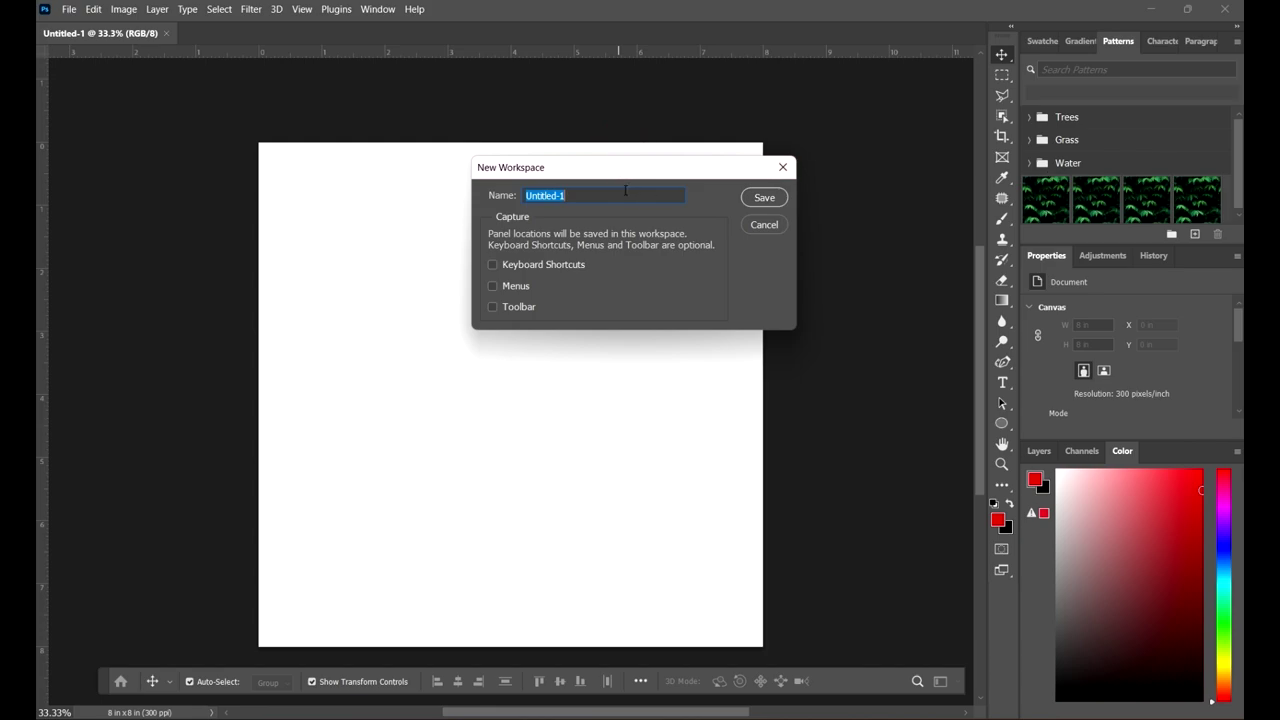
pyautogui.write('Edited Workspace')
pyautogui.moveTo(686, 171); pyautogui.dragTo(710, 214)
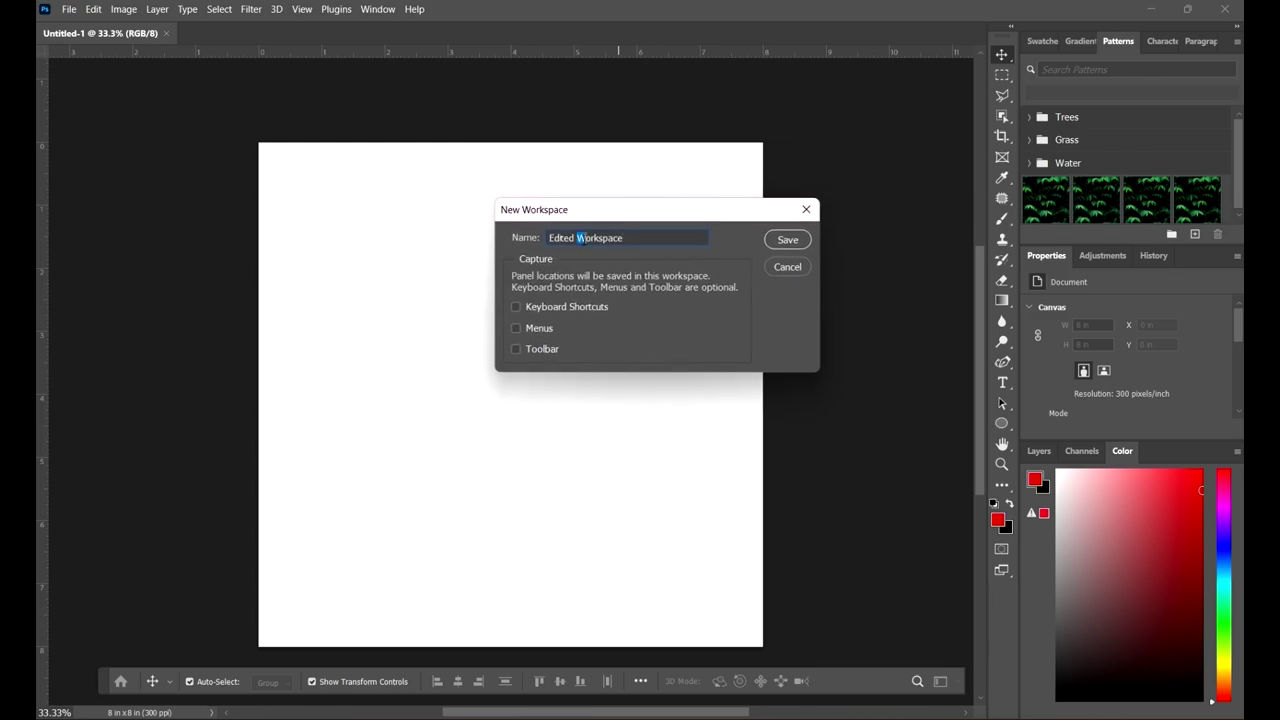
pyautogui.click(631, 237)
pyautogui.click(660, 234)
pyautogui.click(784, 244)
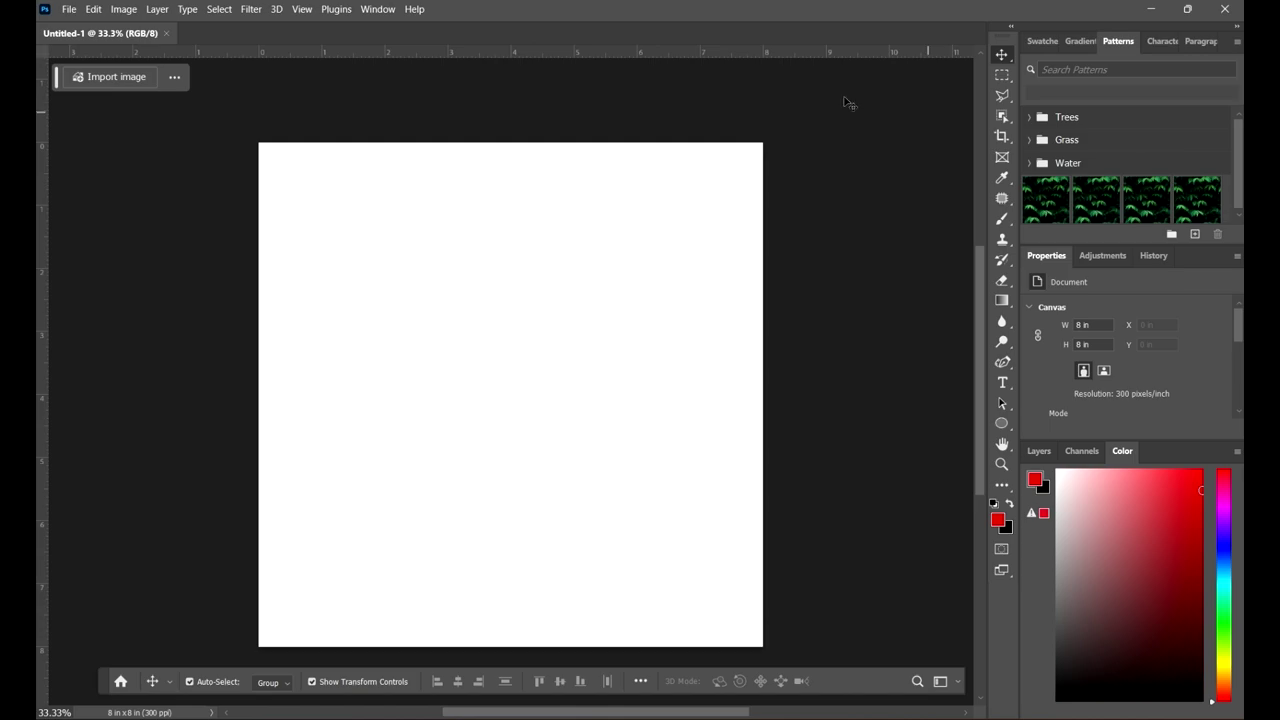
# Switch to the Essentials (Default) workspace.
pyautogui.click(385, 12)
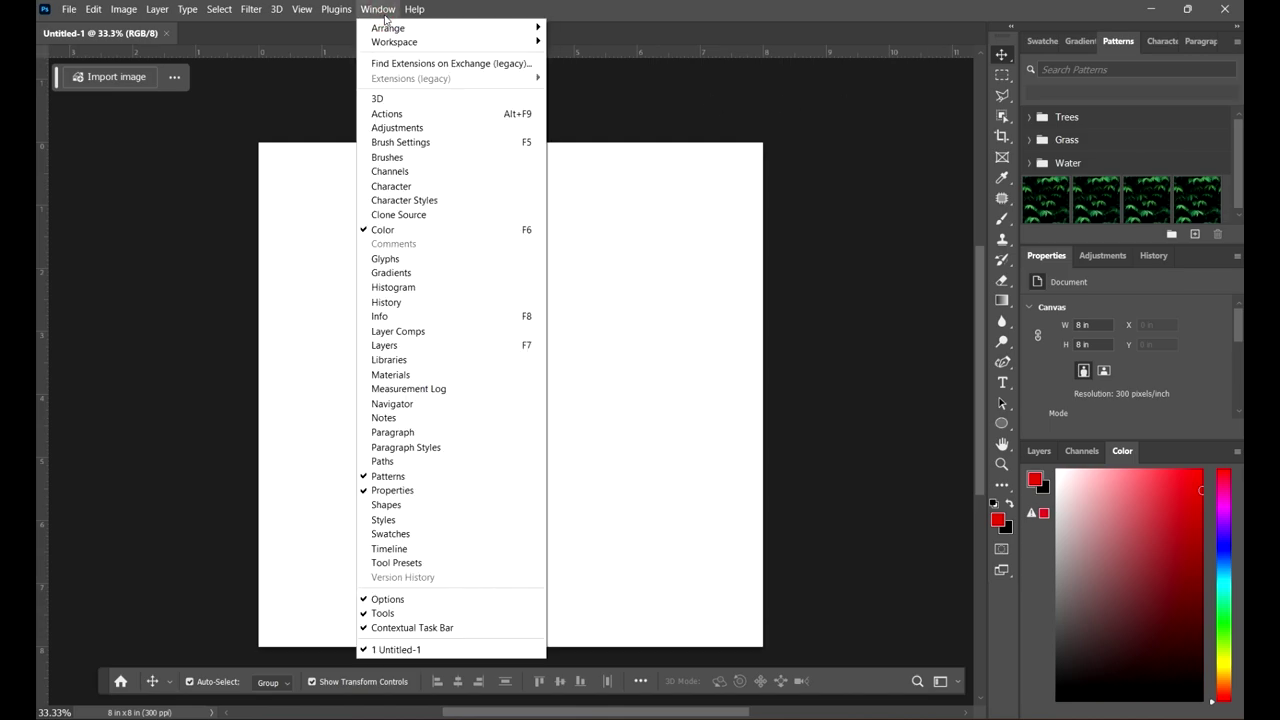
pyautogui.moveTo(391, 42)
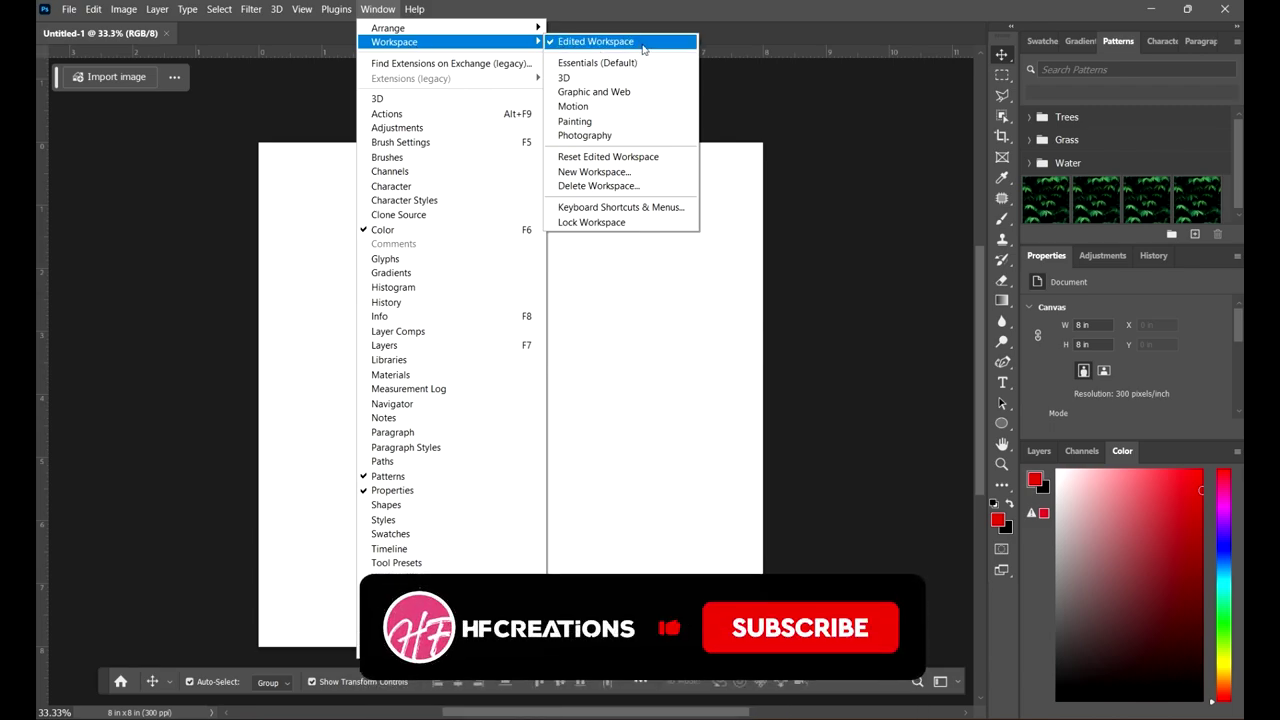
pyautogui.click(603, 64)
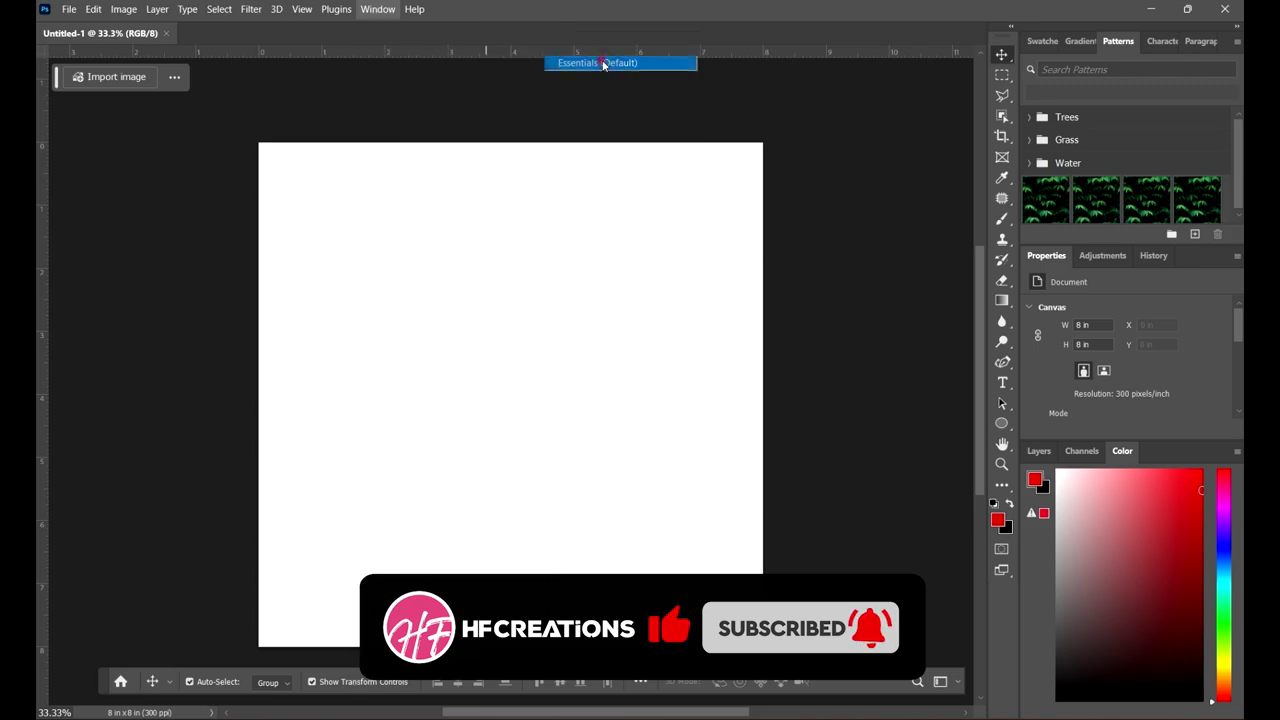
# Reset Essentials to its default layout with Color, Properties and Layers panels.
pyautogui.click(377, 9)
pyautogui.moveTo(412, 10)
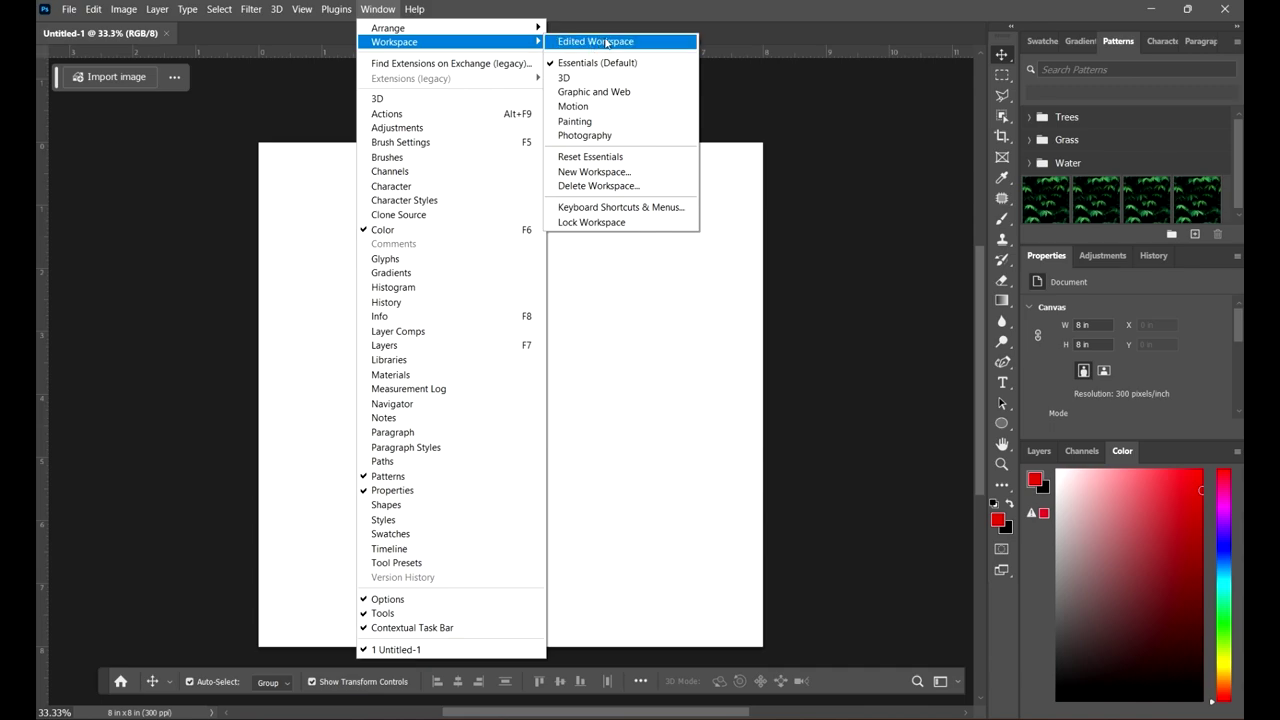
pyautogui.click(594, 44)
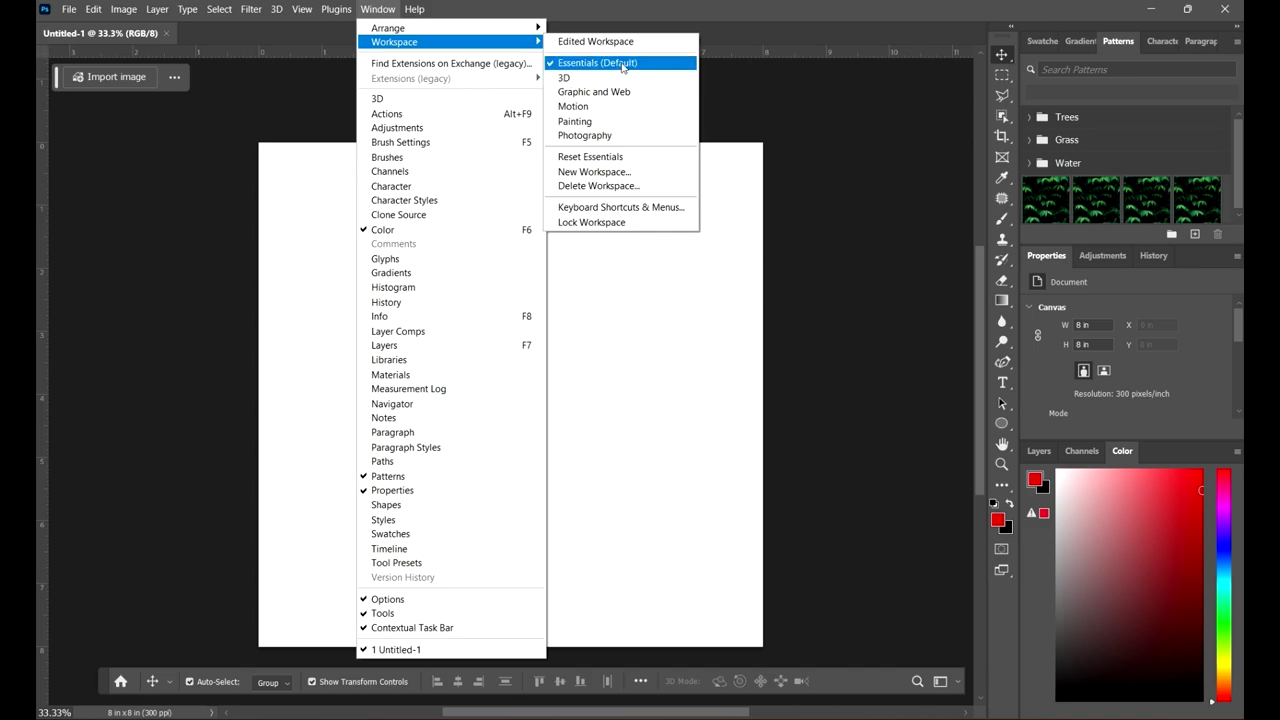
pyautogui.click(591, 158)
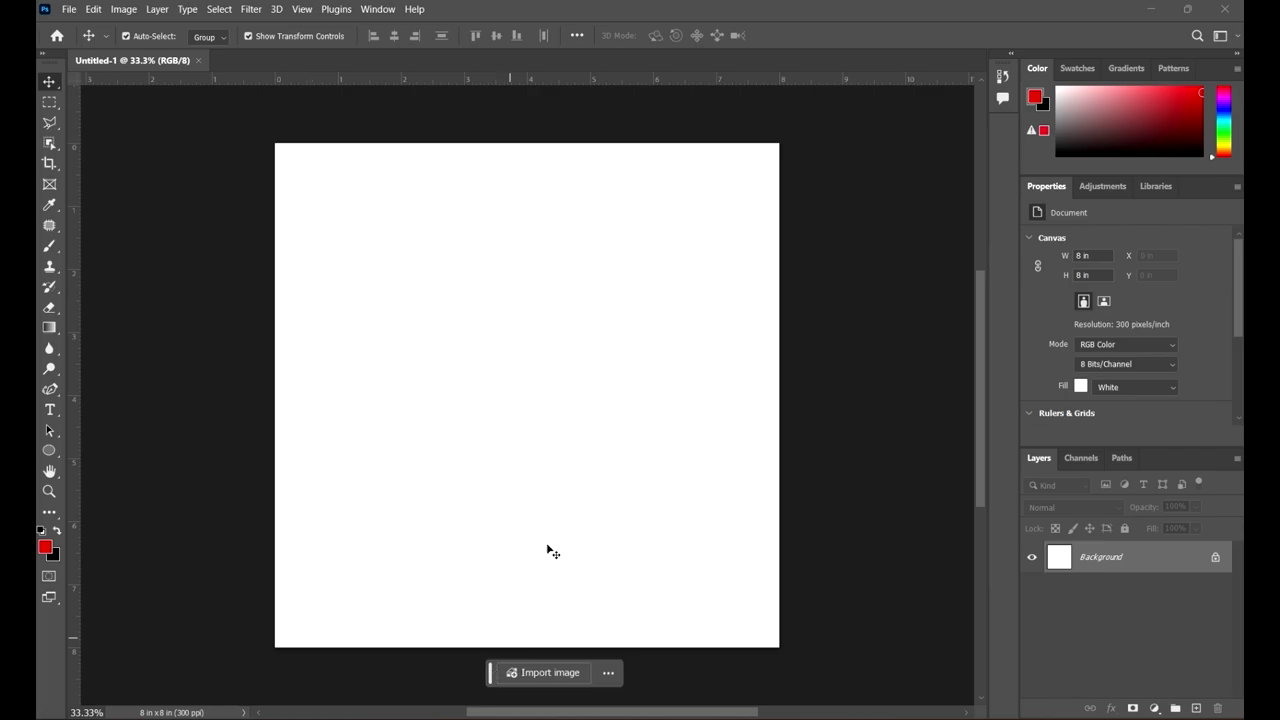
# Return to Edited Workspace, move the contextual task bar top-left, and reopen the workspace list.
pyautogui.click(377, 9)
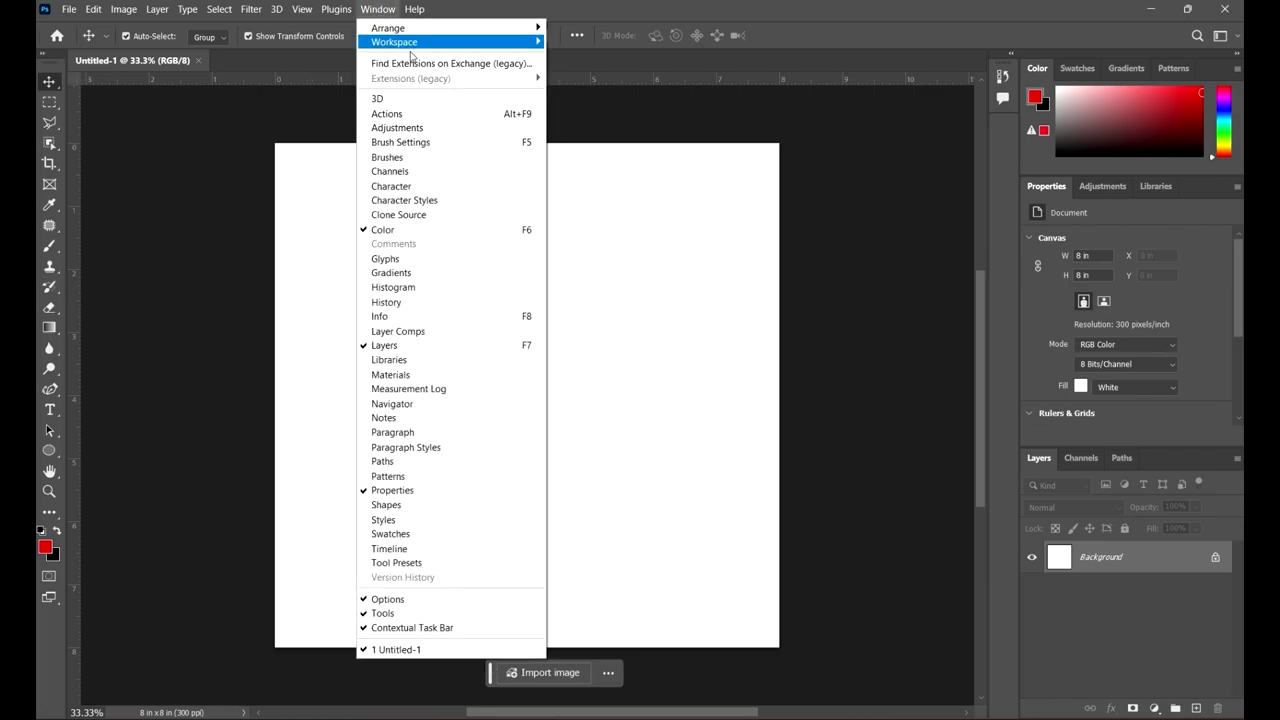
pyautogui.click(606, 42)
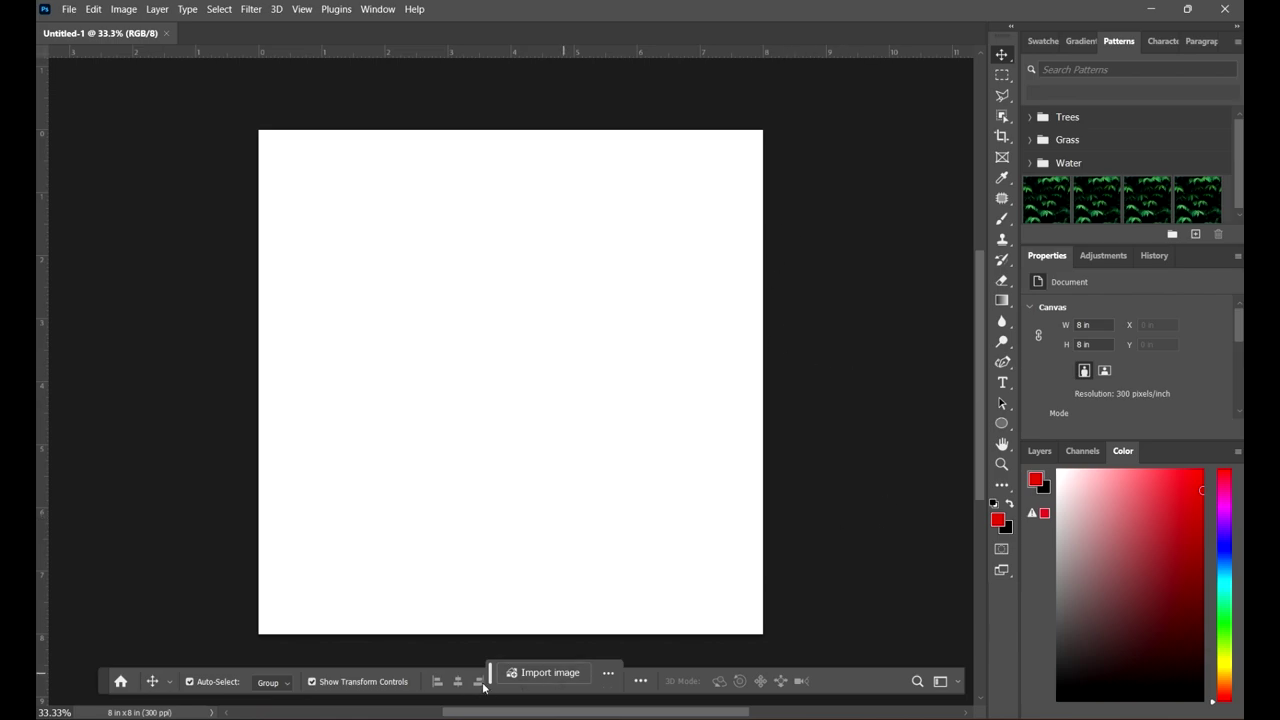
pyautogui.moveTo(489, 677); pyautogui.dragTo(70, 88)
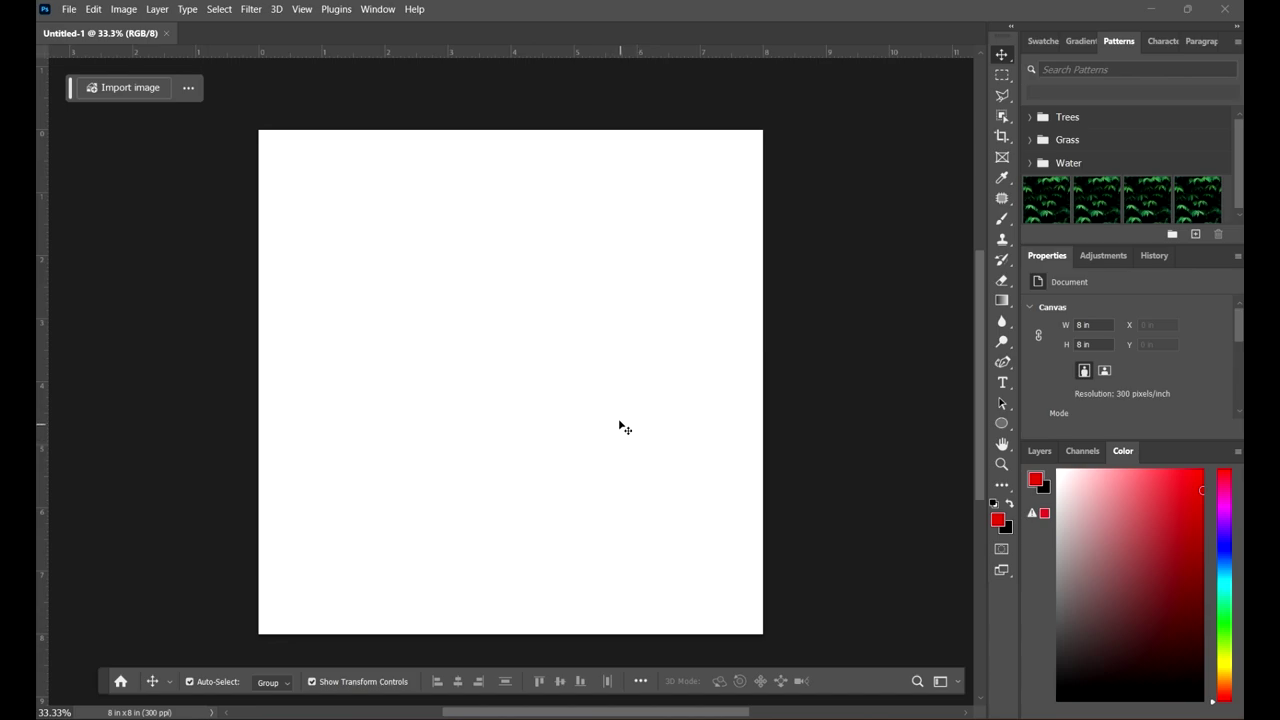
pyautogui.scroll(-1, 592, 246)
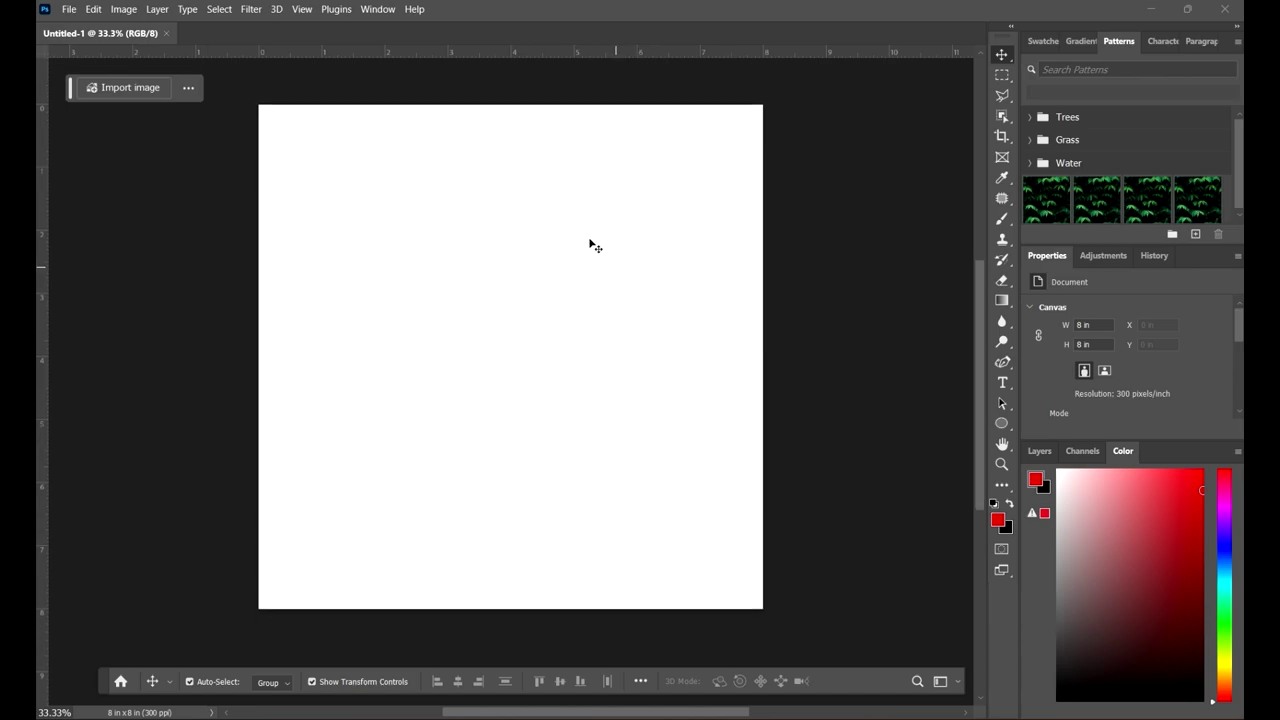
pyautogui.scroll(3, 543, 237)
pyautogui.scroll(-1, 451, 220)
pyautogui.click(378, 9)
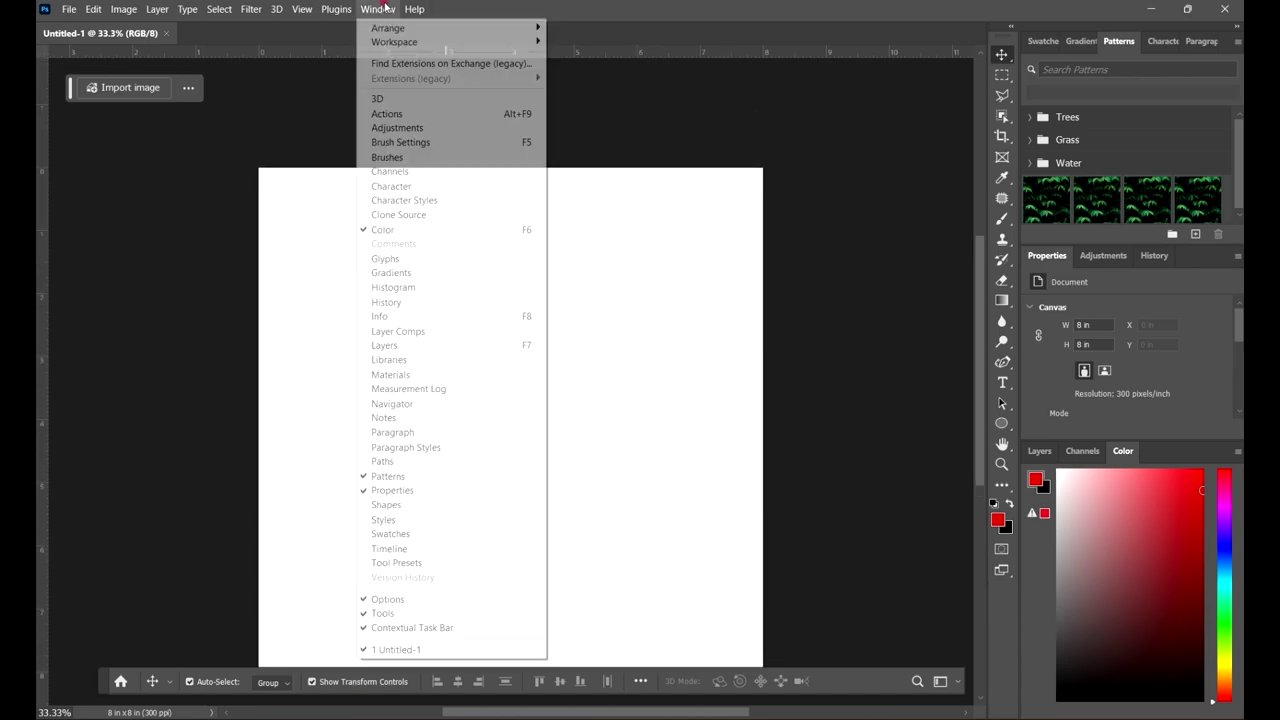
pyautogui.moveTo(406, 40)
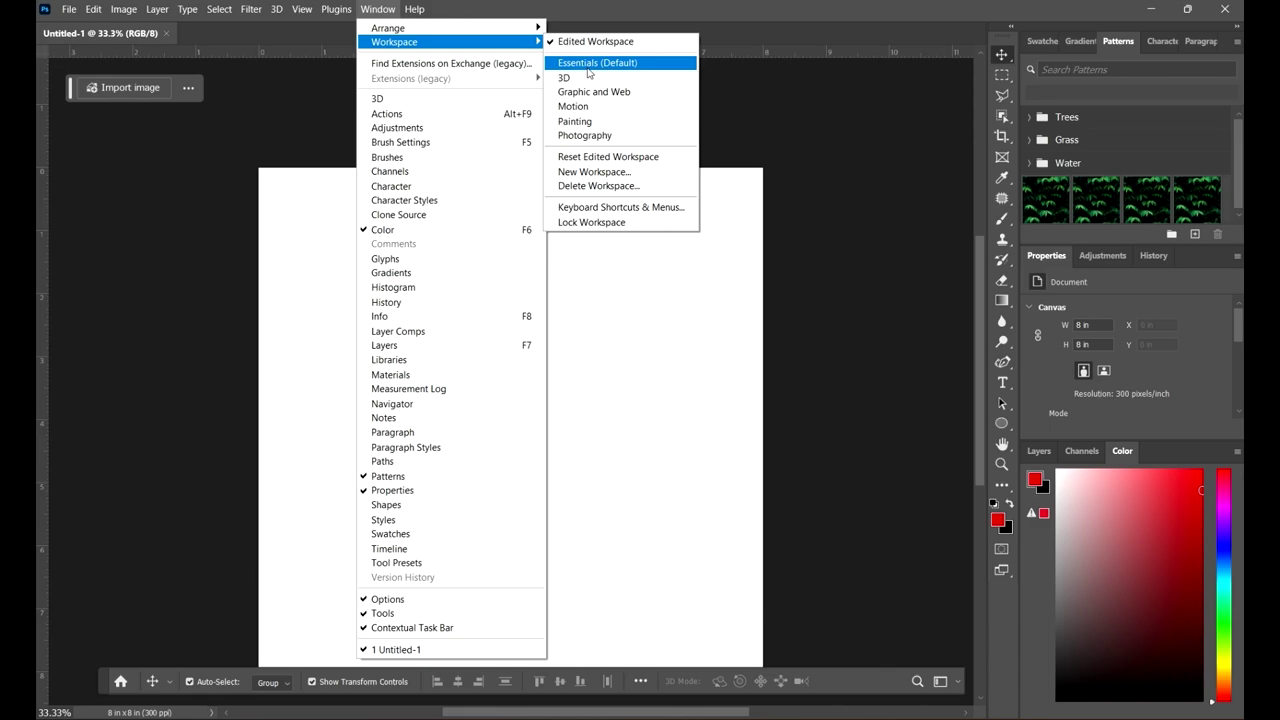